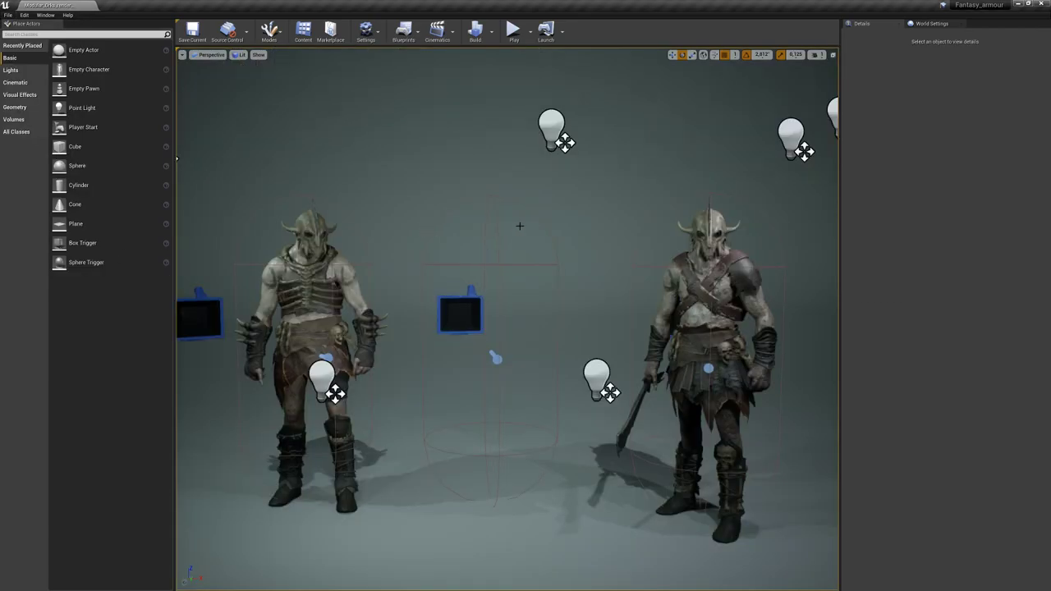
Start simulating the level and view the animated orc line-up in full screen, moving along to the helmeted heavy-armour group.
{"action": "key", "text": "alt+s"}
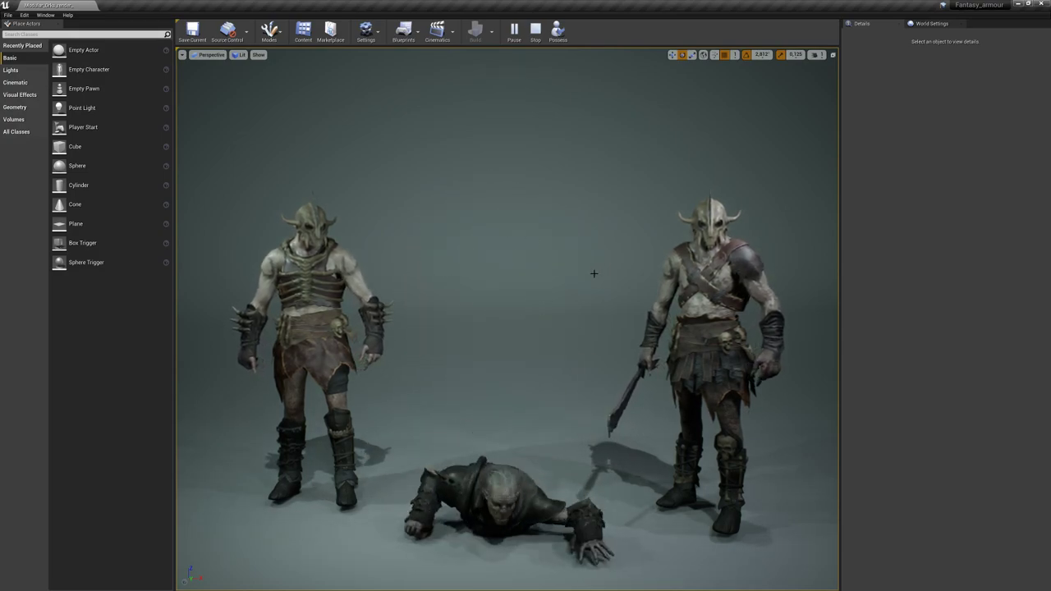
{"action": "right_click_drag", "start_coordinate": [586, 274], "coordinate": [805, 277]}
{"action": "key", "text": "F11"}
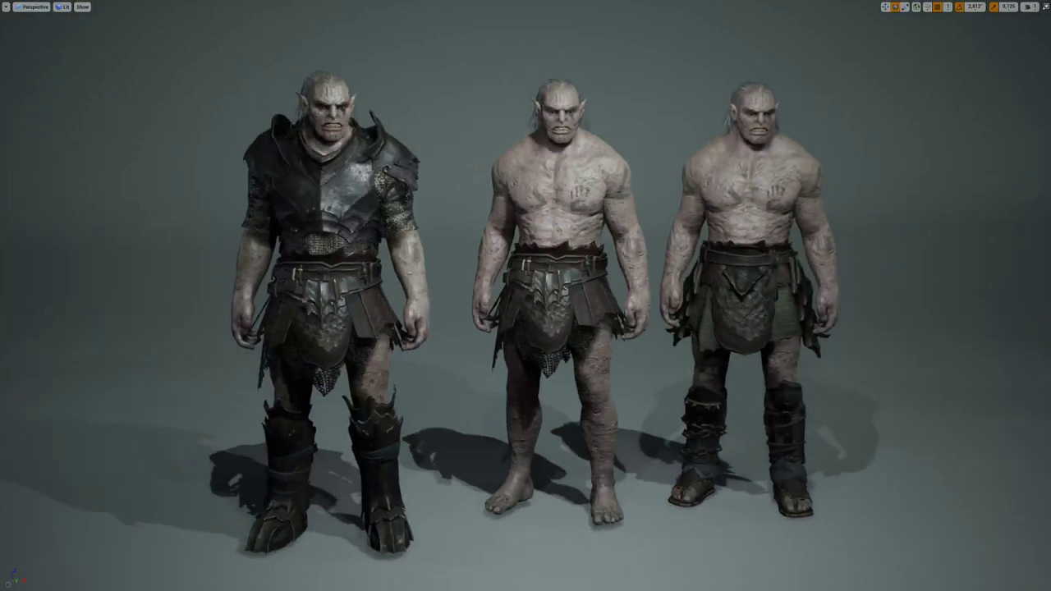
{"action": "key", "text": "d"}
{"action": "key", "text": "d"}
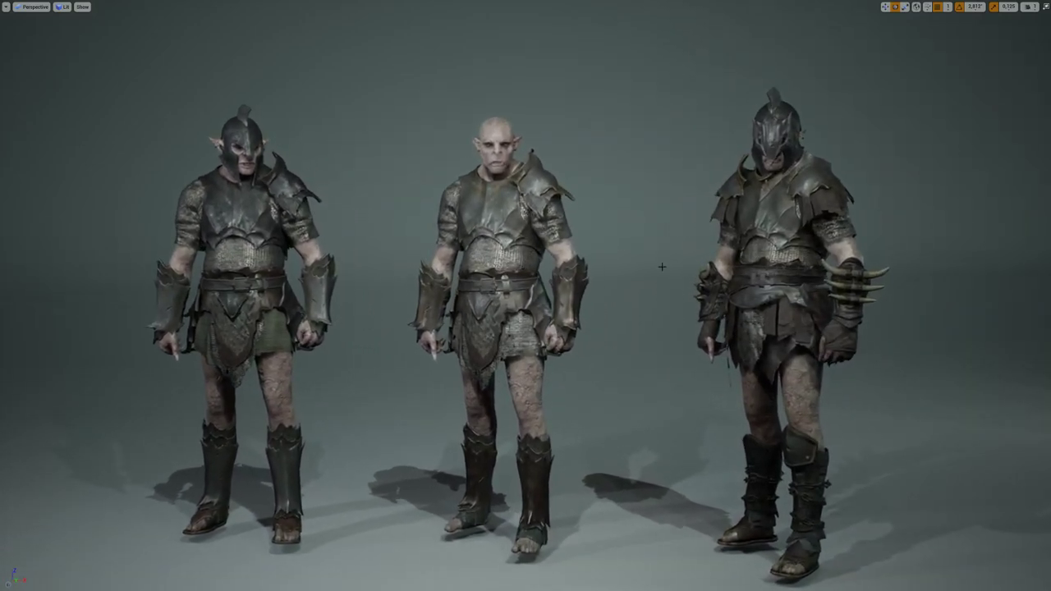
Select the SK_Skin_Extra component of the bald orc in heavy armour and open its Element 0 material for editing.
{"action": "left_click", "coordinate": [548, 199]}
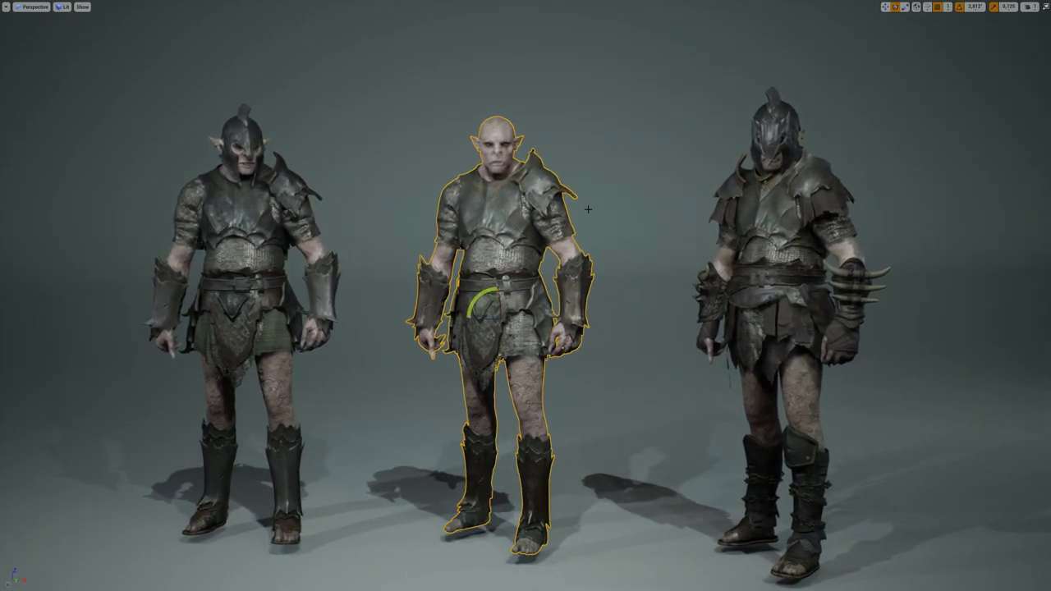
{"action": "key", "text": "F11"}
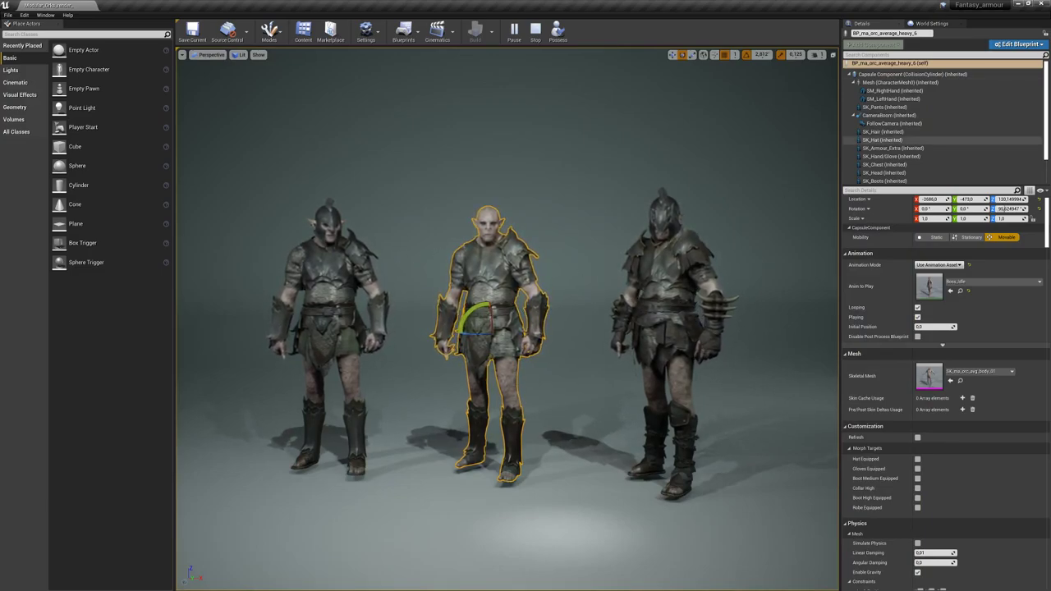
{"action": "left_click", "coordinate": [887, 164]}
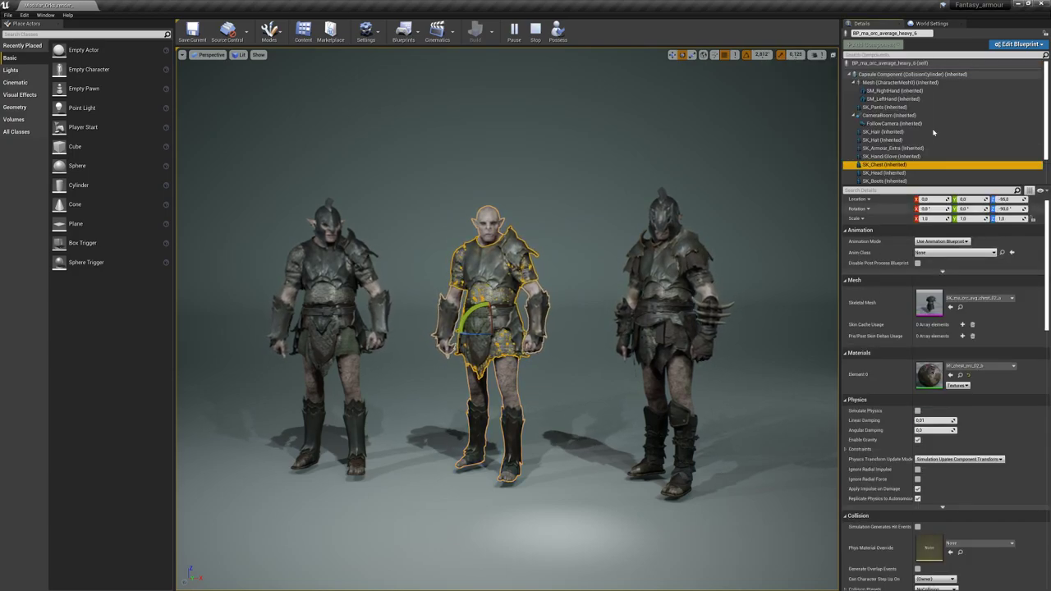
{"action": "scroll", "coordinate": [887, 175], "scroll_direction": "down", "scroll_amount": 1}
{"action": "left_click", "coordinate": [886, 171]}
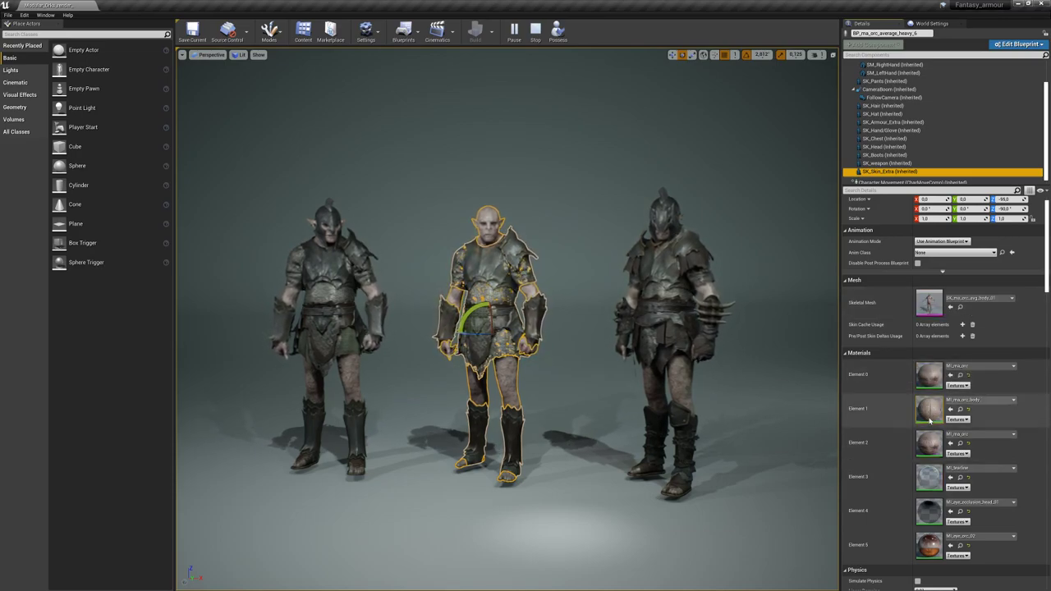
{"action": "double_click", "coordinate": [930, 375]}
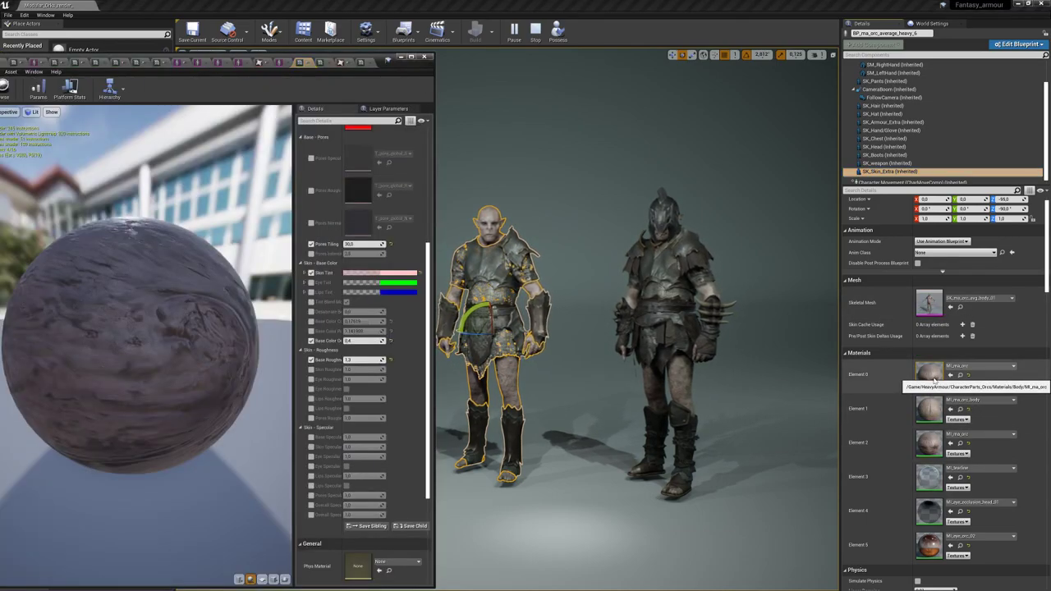
{"action": "scroll", "coordinate": [345, 408], "scroll_direction": "down", "scroll_amount": 3}
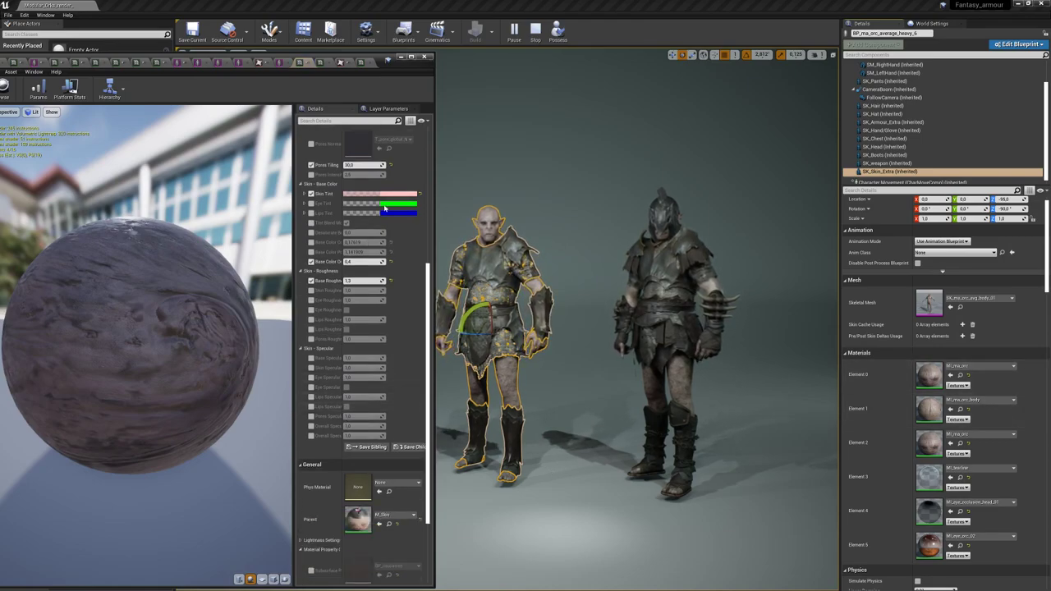
{"action": "scroll", "coordinate": [308, 248], "scroll_direction": "up", "scroll_amount": 3}
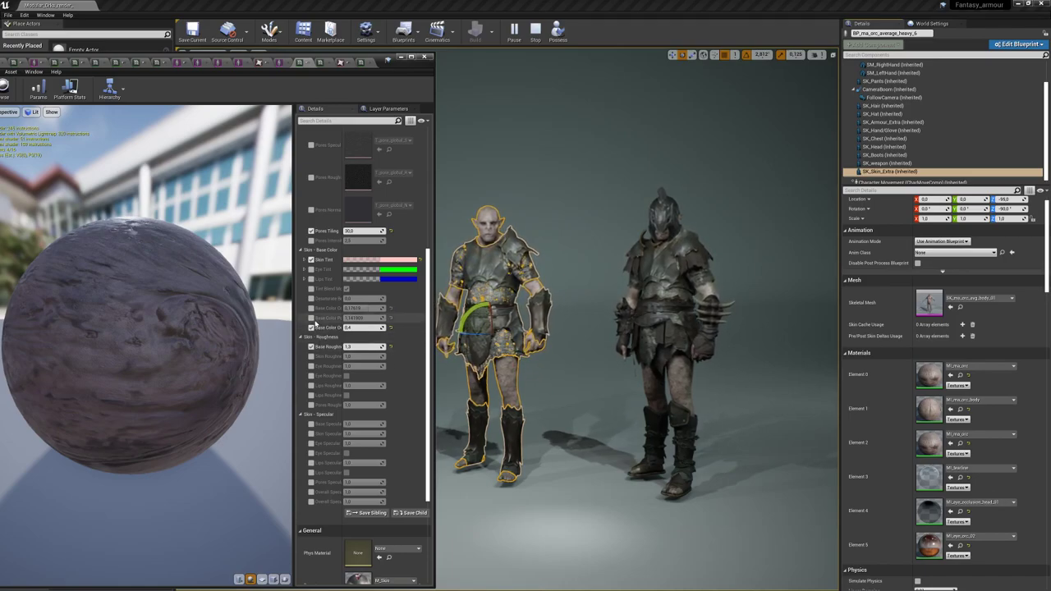
Enable the first Base Color override in the orc skin material and set it to 0.061905.
{"action": "left_click", "coordinate": [312, 308]}
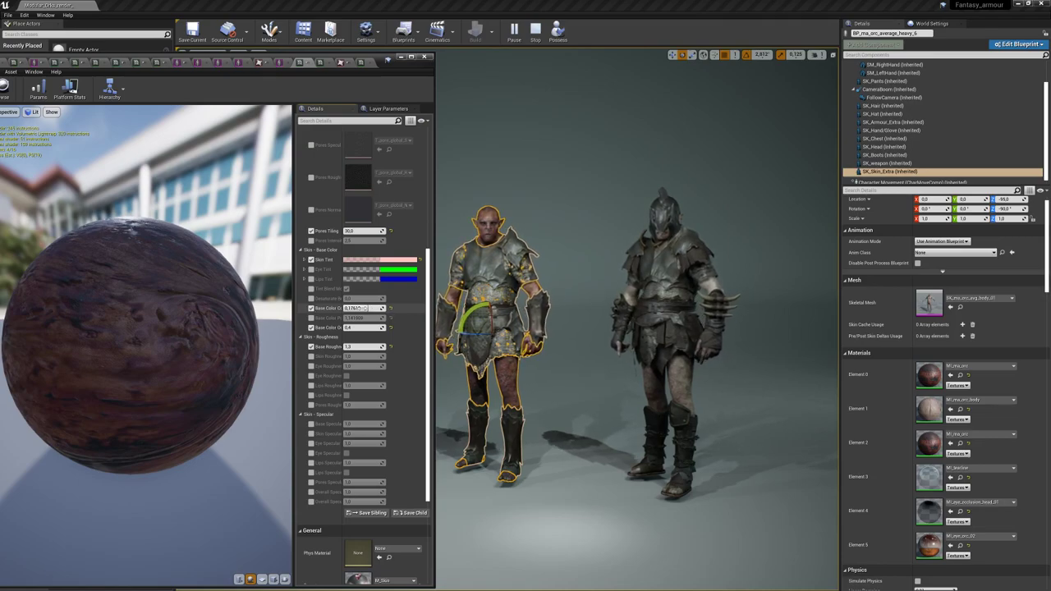
{"action": "left_click_drag", "start_coordinate": [368, 308], "coordinate": [365, 308]}
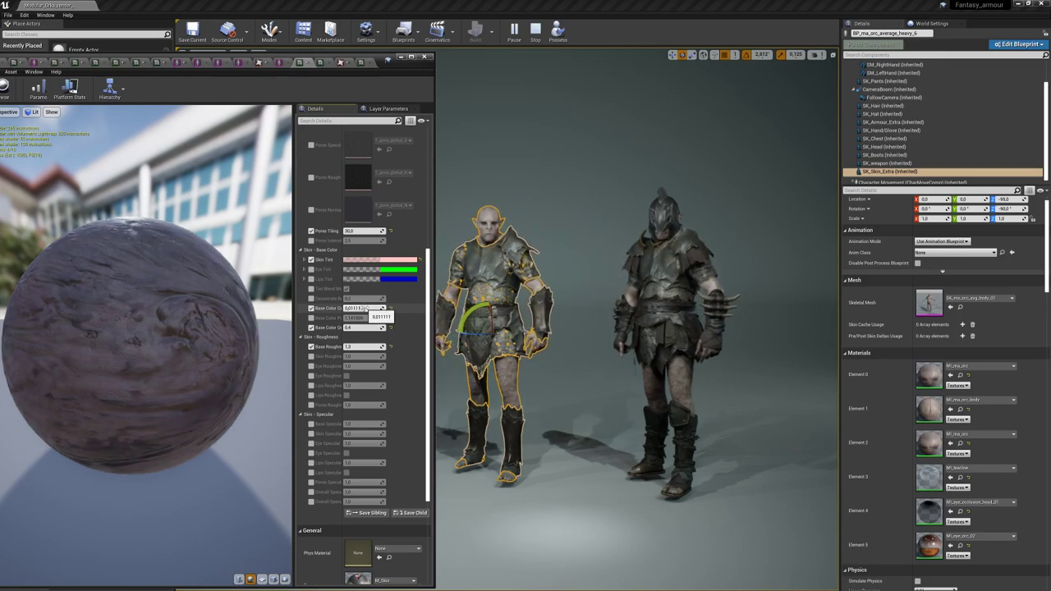
{"action": "left_click_drag", "start_coordinate": [369, 308], "coordinate": [368, 308]}
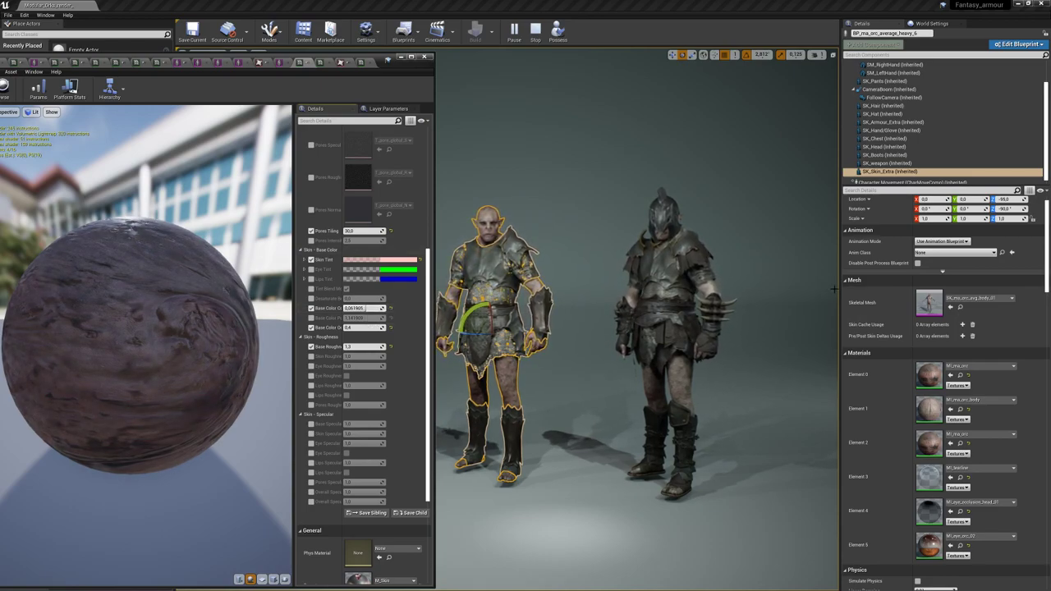
Set the orc material's Skin Tint to a pale green with R 0.828509, G 1.0 and B 0.723506.
{"action": "left_click", "coordinate": [395, 263]}
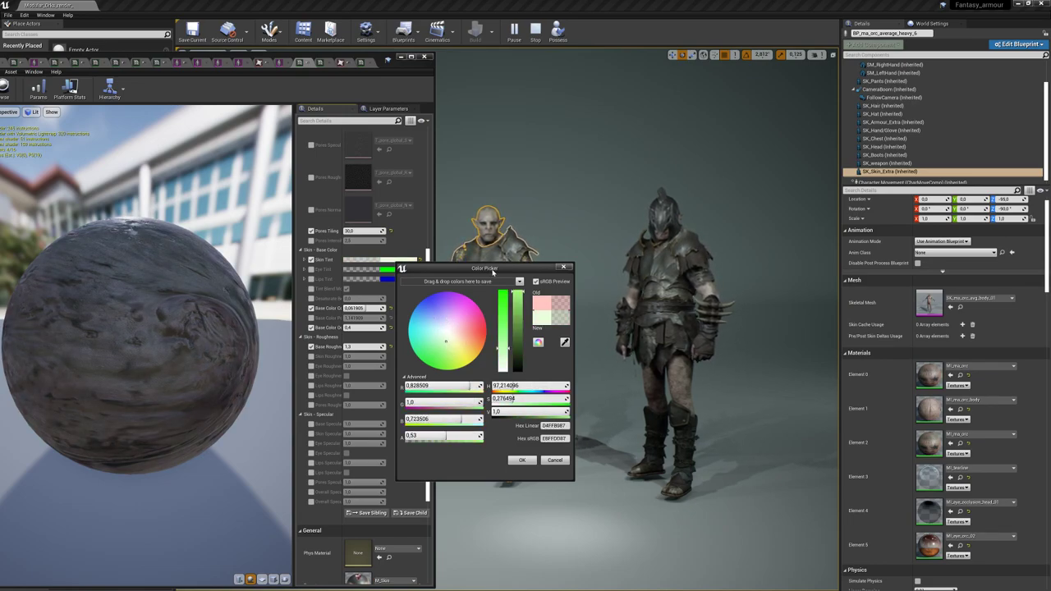
{"action": "left_click_drag", "start_coordinate": [493, 272], "coordinate": [712, 226]}
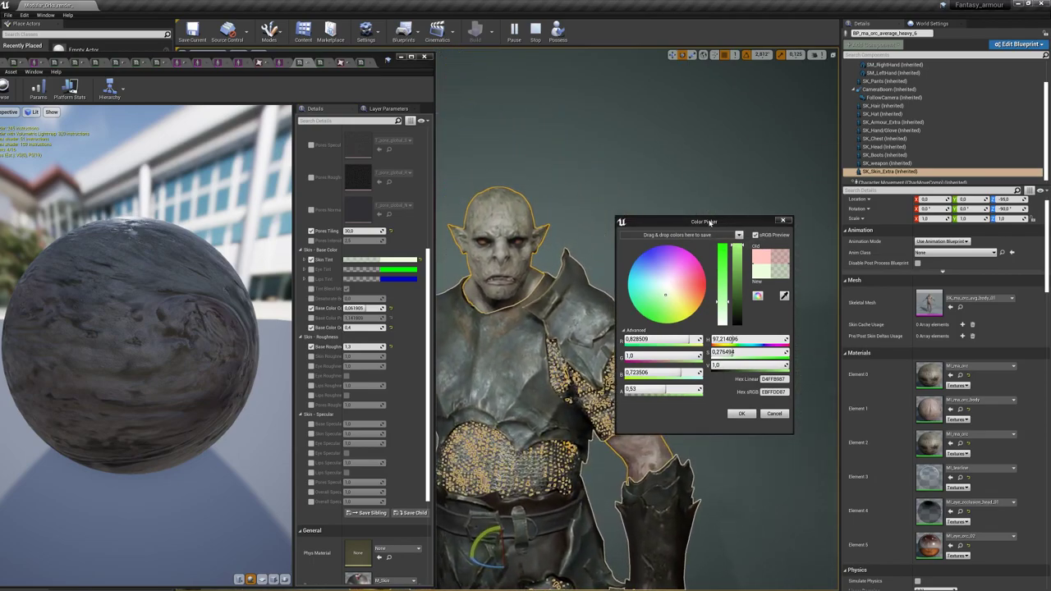
{"action": "left_click_drag", "start_coordinate": [711, 224], "coordinate": [873, 171]}
{"action": "left_click", "coordinate": [908, 363]}
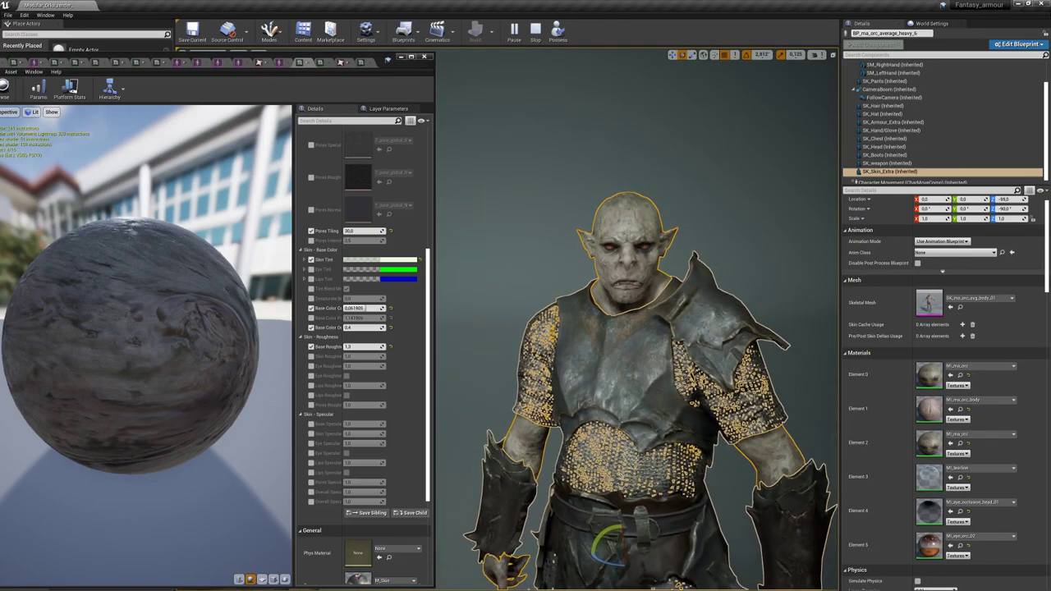
Open the Element 1 body material and examine its skin parameters and parent material.
{"action": "double_click", "coordinate": [940, 406]}
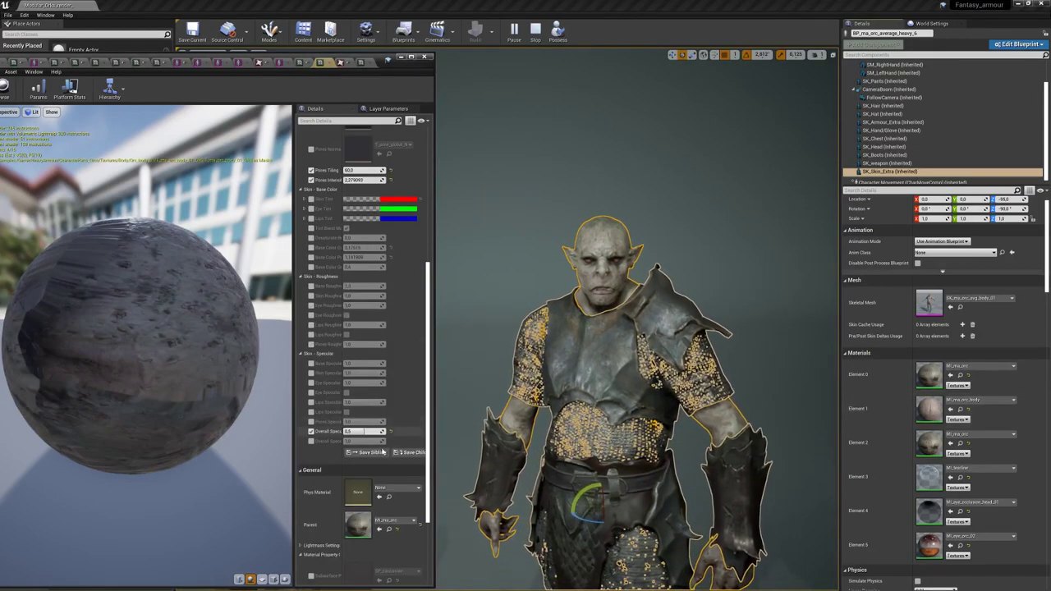
{"action": "scroll", "coordinate": [401, 432], "scroll_direction": "down", "scroll_amount": 1}
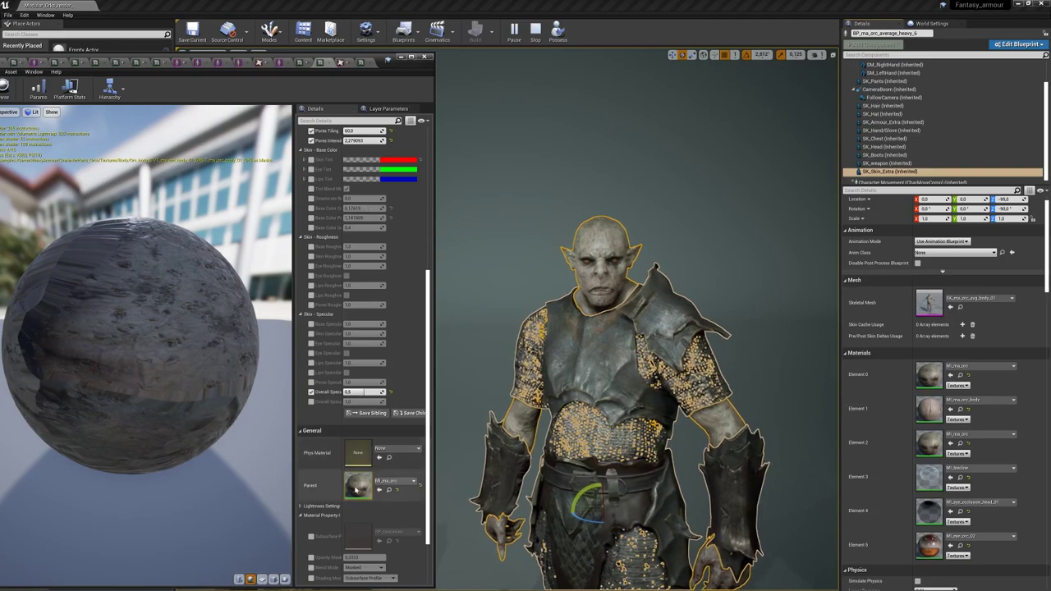
{"action": "scroll", "coordinate": [418, 297], "scroll_direction": "up", "scroll_amount": 1}
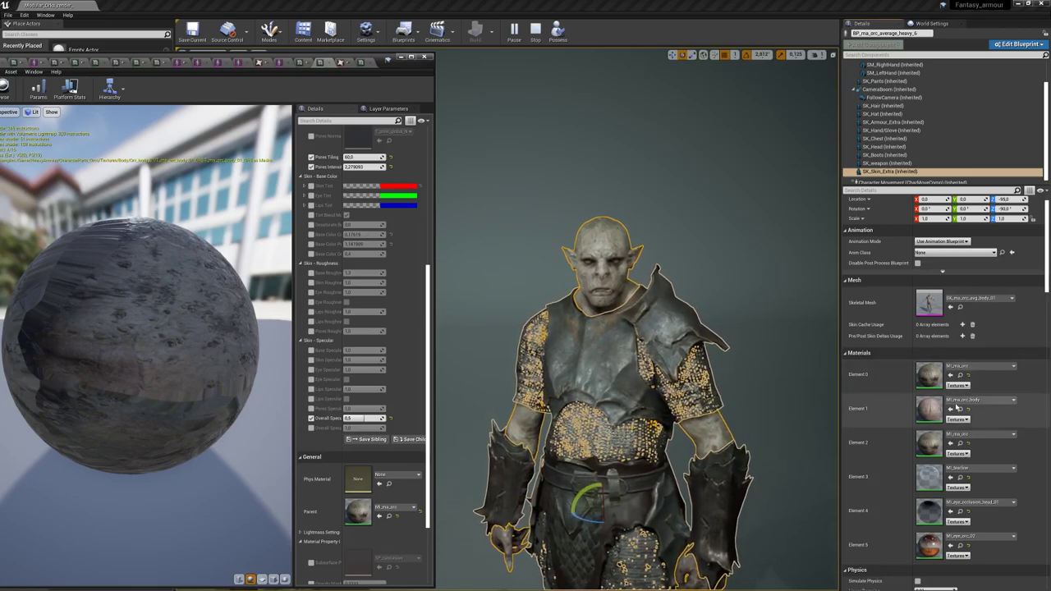
Back in the main orc material, compare the skin with and without Skin Tint and enable the second Base Color override at 1.141909.
{"action": "double_click", "coordinate": [931, 406]}
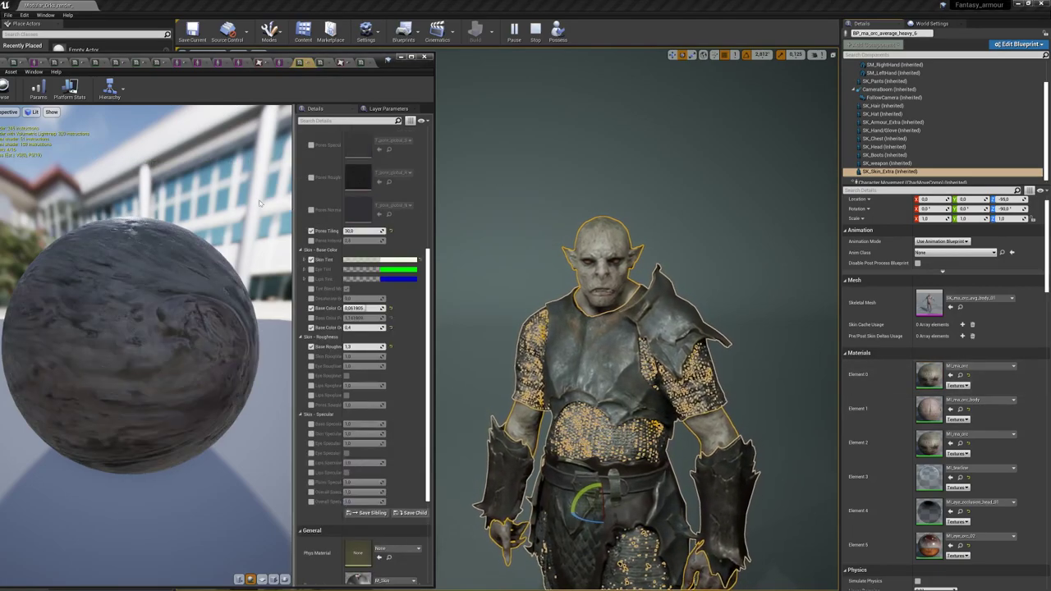
{"action": "left_click", "coordinate": [312, 262]}
{"action": "left_click", "coordinate": [311, 261]}
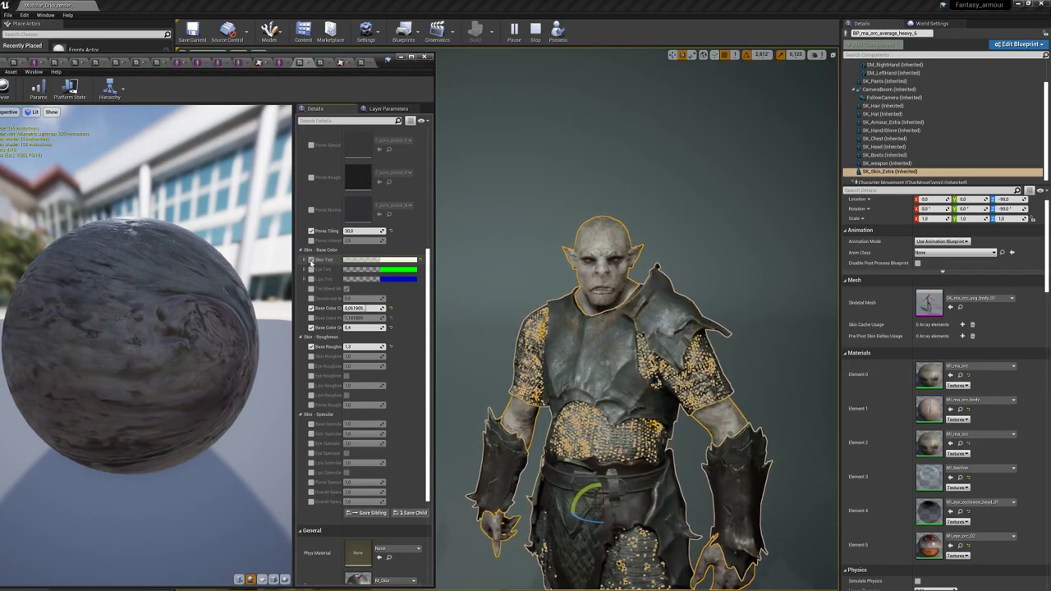
{"action": "left_click", "coordinate": [312, 318]}
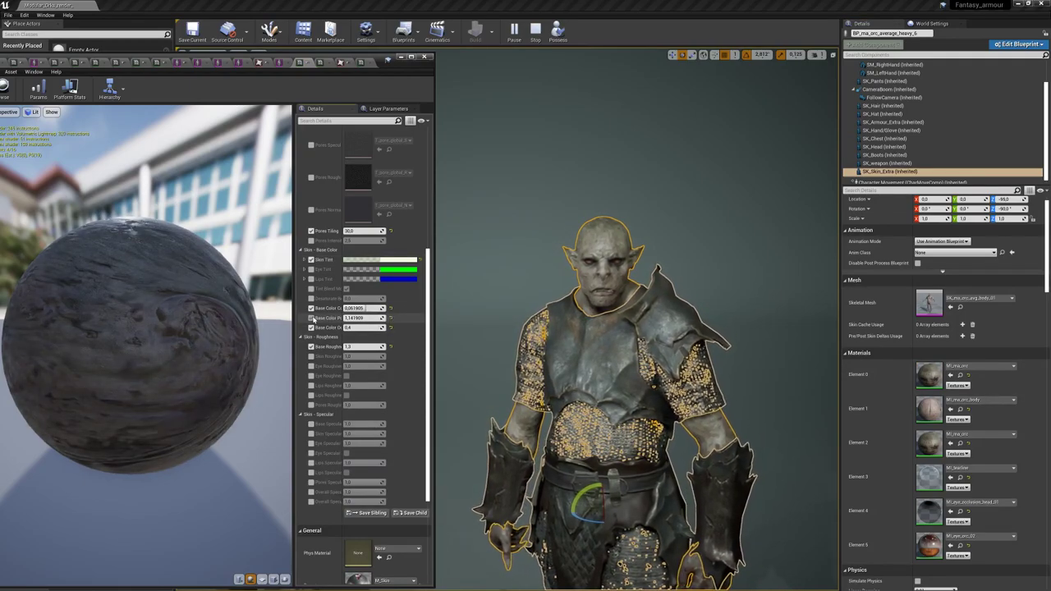
Try a light blue Skin Tint on the orc material and confirm a pale green one.
{"action": "left_click", "coordinate": [403, 260]}
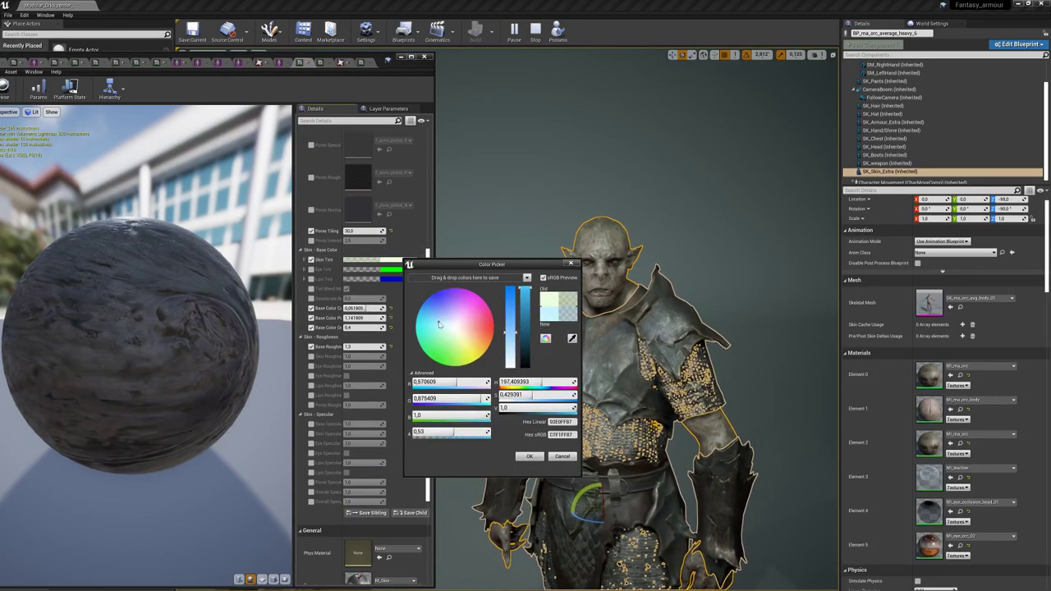
{"action": "left_click", "coordinate": [452, 339]}
{"action": "left_click", "coordinate": [530, 456]}
Swap the SK_Skin_Extra skeletal mesh through five successive orc body variants to give the orc a different head.
{"action": "left_click", "coordinate": [984, 298]}
{"action": "key", "text": "Down"}
{"action": "key", "text": "Return"}
{"action": "left_click", "coordinate": [985, 299]}
{"action": "key", "text": "Down"}
{"action": "key", "text": "Return"}
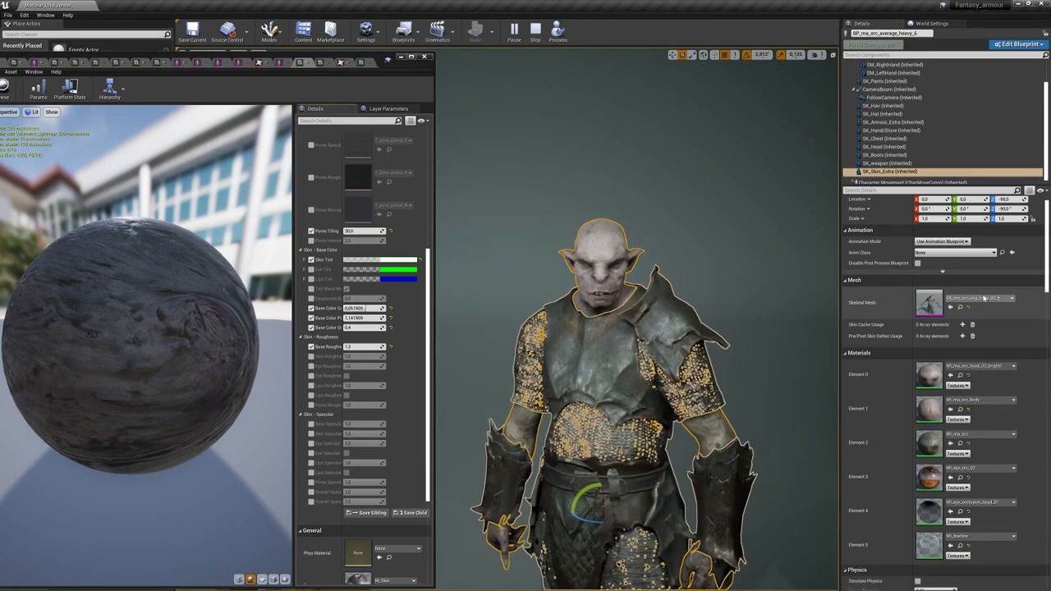
{"action": "left_click", "coordinate": [984, 298]}
{"action": "key", "text": "Down"}
{"action": "key", "text": "Return"}
{"action": "left_click", "coordinate": [984, 299]}
{"action": "key", "text": "Down"}
{"action": "key", "text": "Return"}
{"action": "left_click", "coordinate": [984, 298]}
{"action": "key", "text": "Down"}
{"action": "key", "text": "Return"}
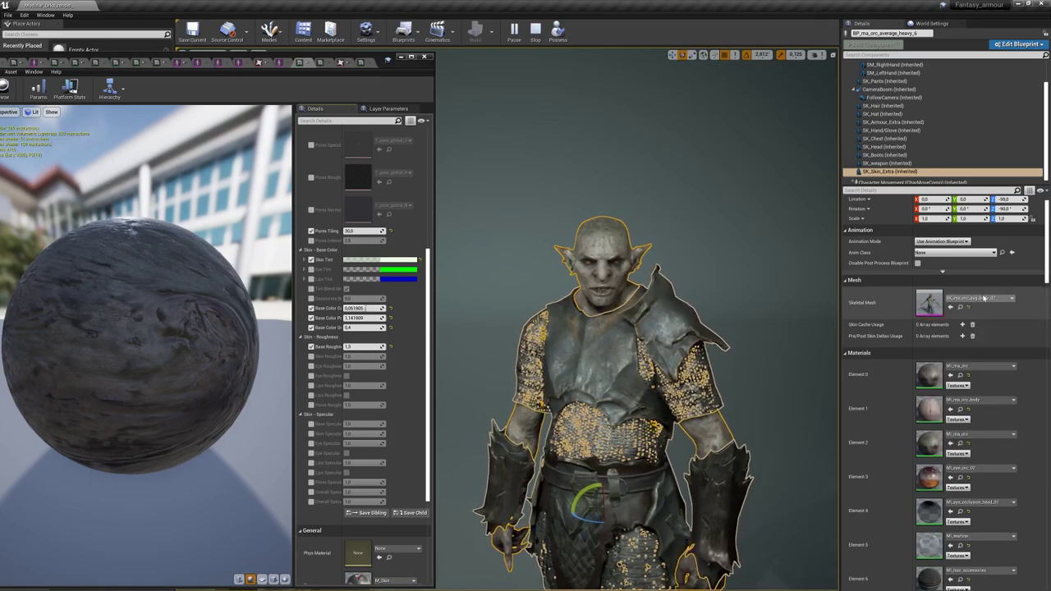
Deselect the orc, show the viewport in full screen and close the material editor window.
{"action": "left_click", "coordinate": [677, 263]}
{"action": "key", "text": "F11"}
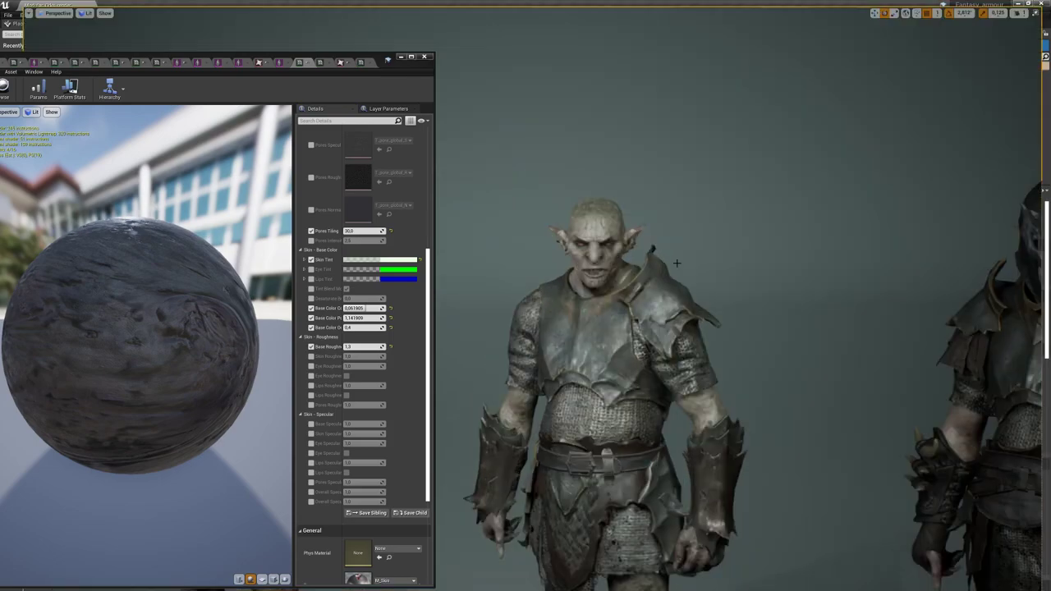
{"action": "left_click", "coordinate": [424, 57]}
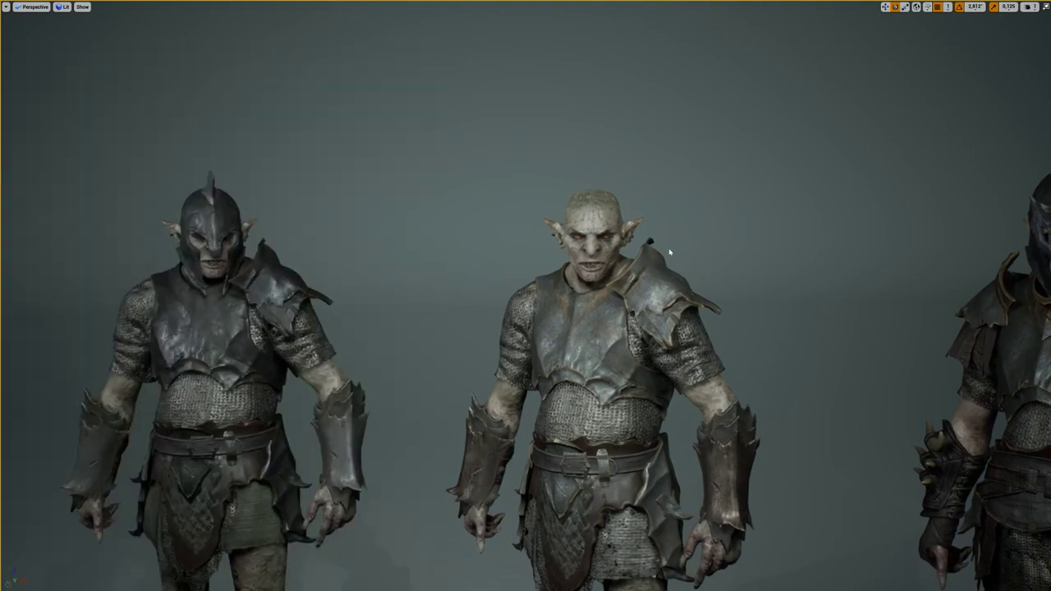
Move to the group of three goblins, select the bald one wearing the scarf and bring back its details.
{"action": "left_click", "coordinate": [593, 349]}
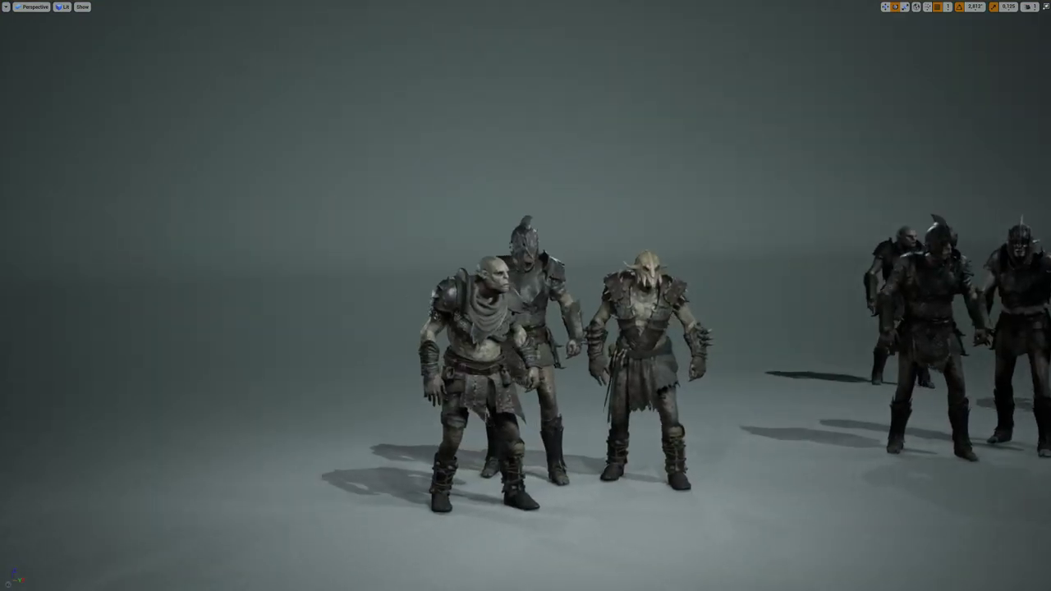
{"action": "right_click_drag", "start_coordinate": [526, 296], "coordinate": [580, 333]}
{"action": "key", "text": "w"}
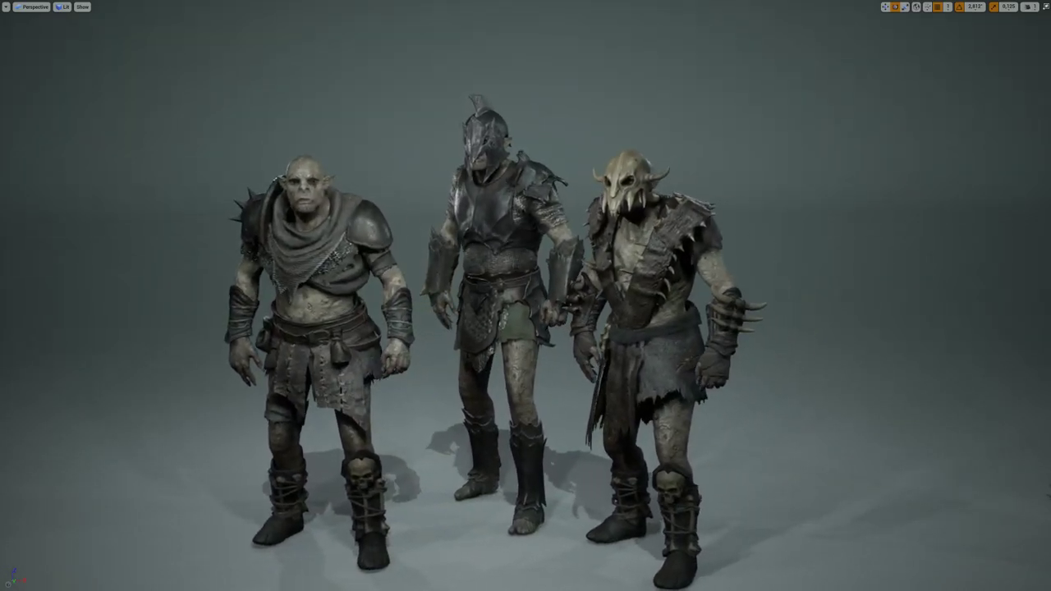
{"action": "left_click", "coordinate": [401, 225]}
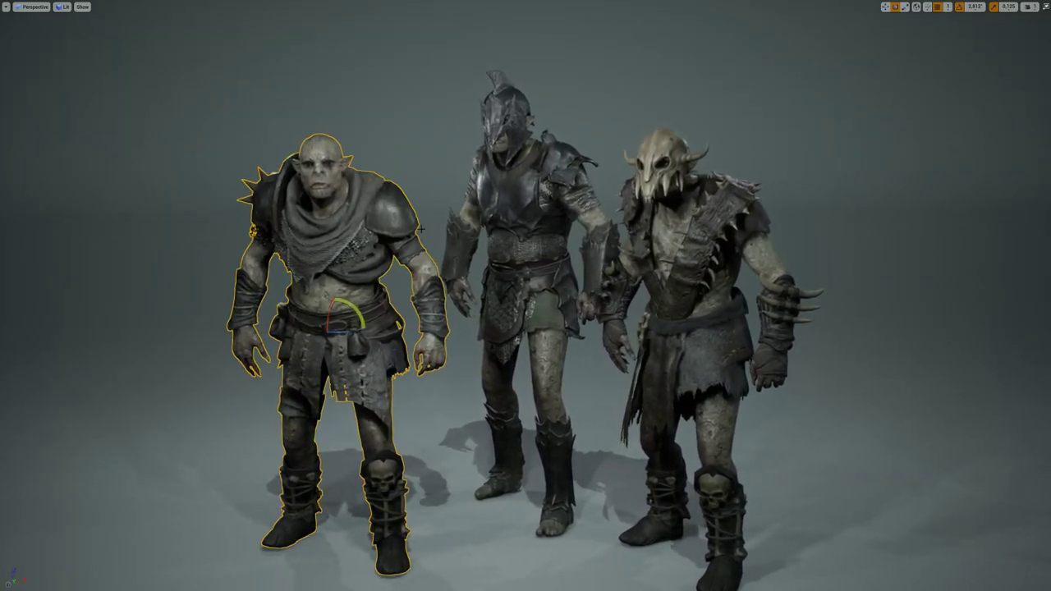
{"action": "key", "text": "F11"}
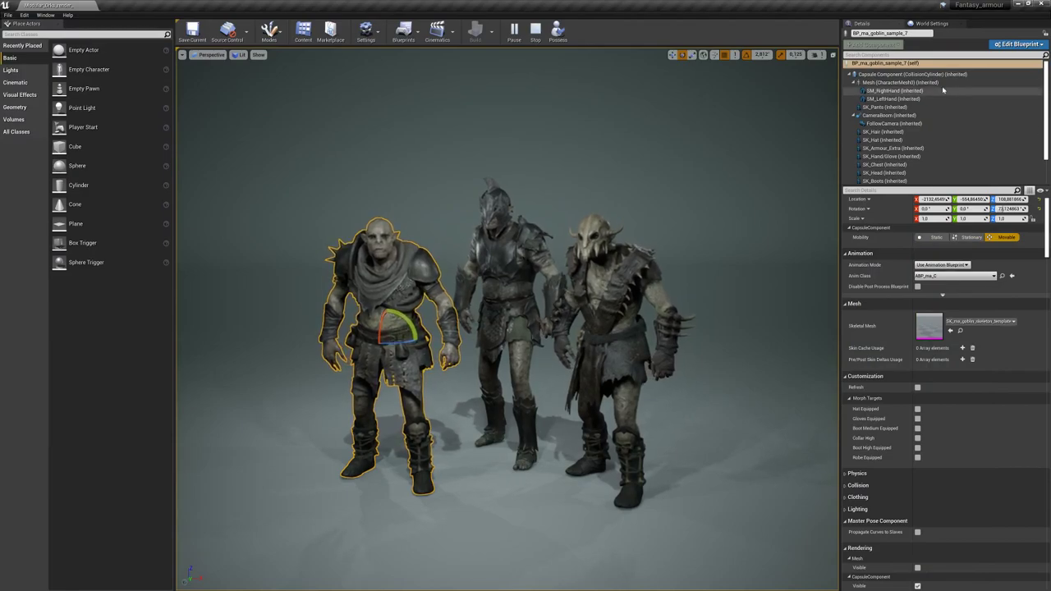
Examine the SK_ma_goblin_skeleton_template mesh assigned to the goblin's inherited Mesh component, and return to viewing the animated characters.
{"action": "left_click", "coordinate": [903, 83]}
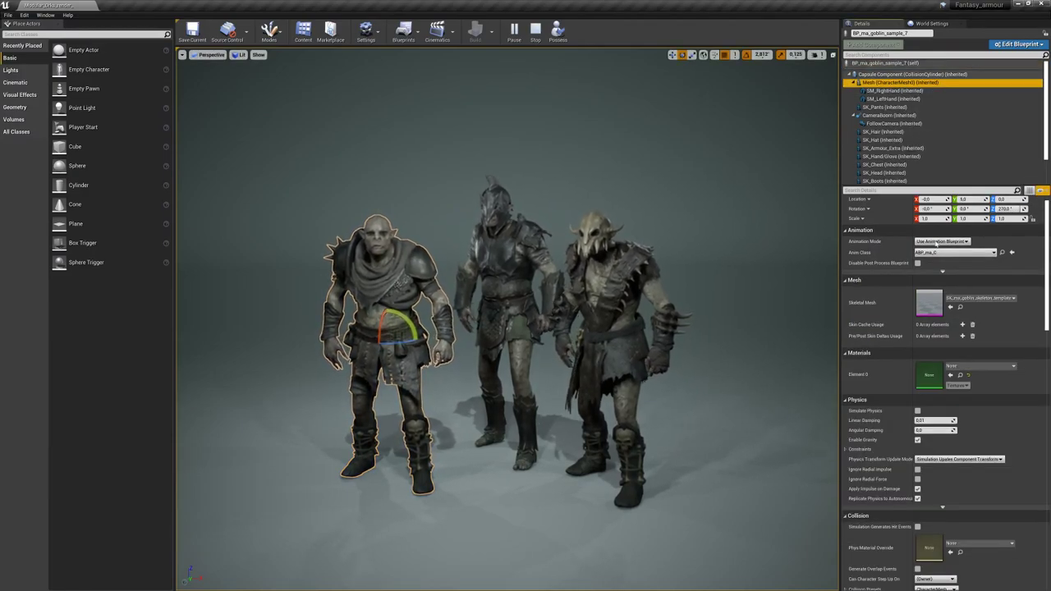
{"action": "left_click", "coordinate": [931, 311]}
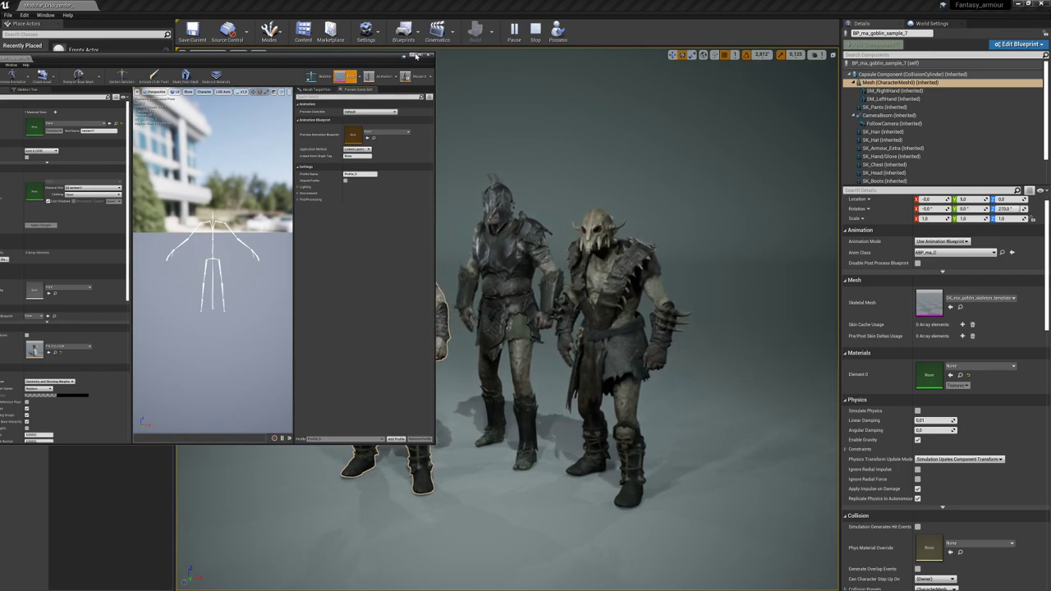
{"action": "left_click", "coordinate": [415, 55]}
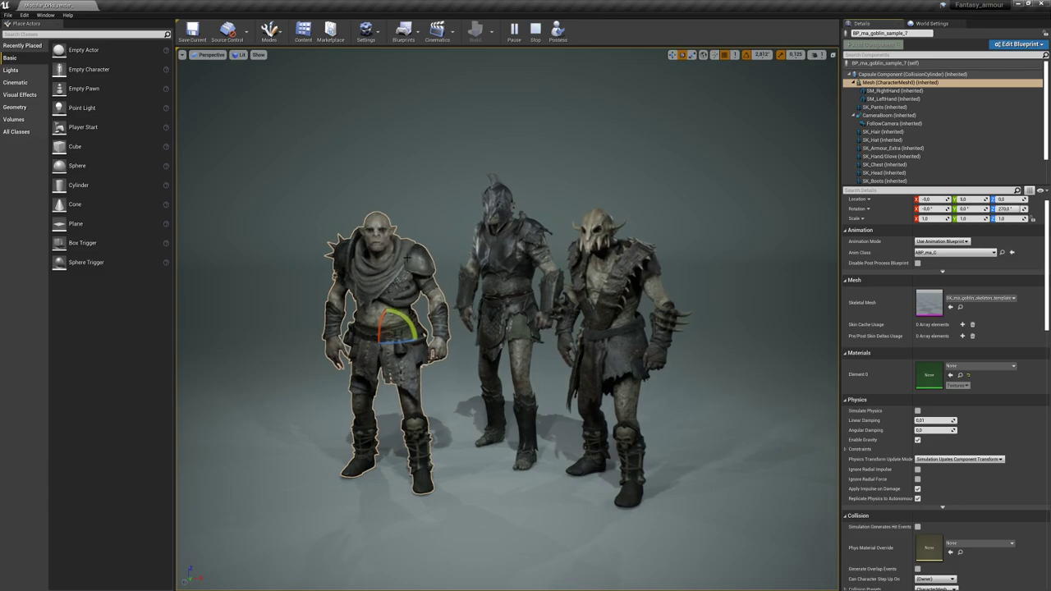
{"action": "left_click_drag", "start_coordinate": [507, 362], "coordinate": [507, 313]}
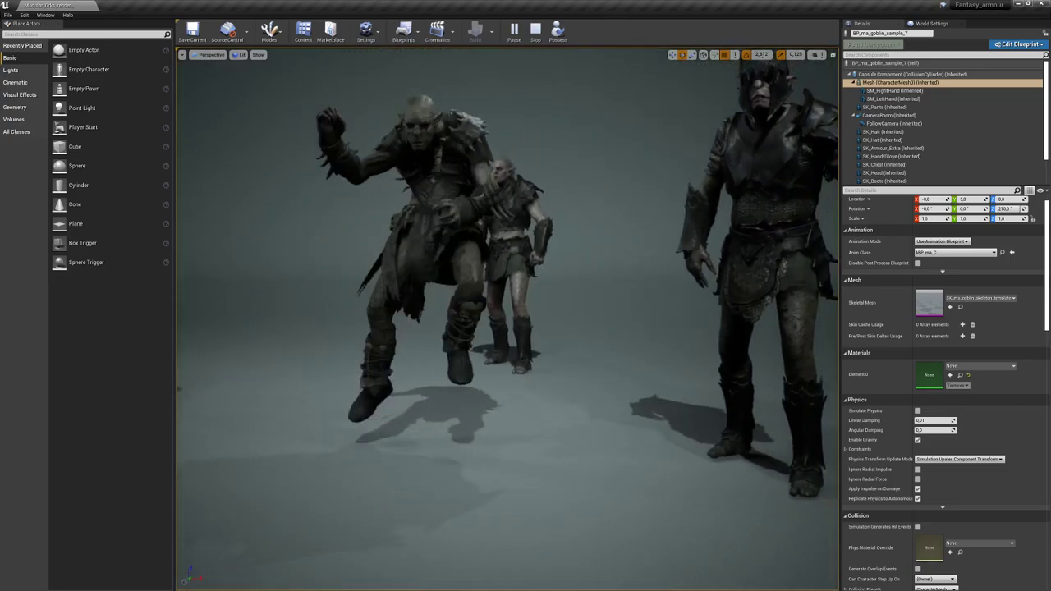
View the animated characters in full screen and move in close on the muscular orc wearing the crested helmet.
{"action": "key", "text": "F11"}
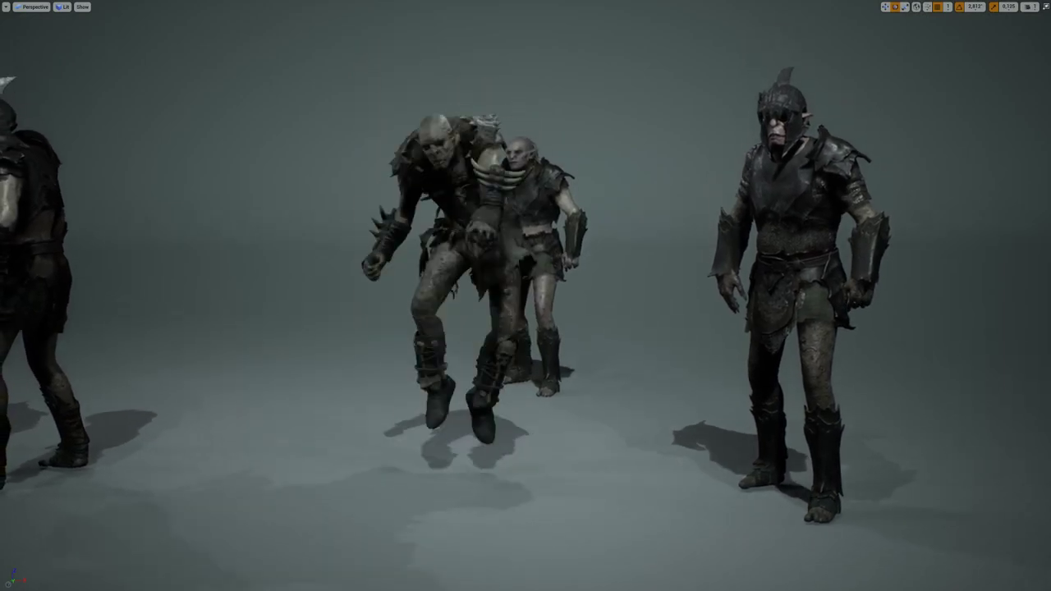
{"action": "right_click_drag", "start_coordinate": [646, 280], "coordinate": [805, 246]}
{"action": "key", "text": "d"}
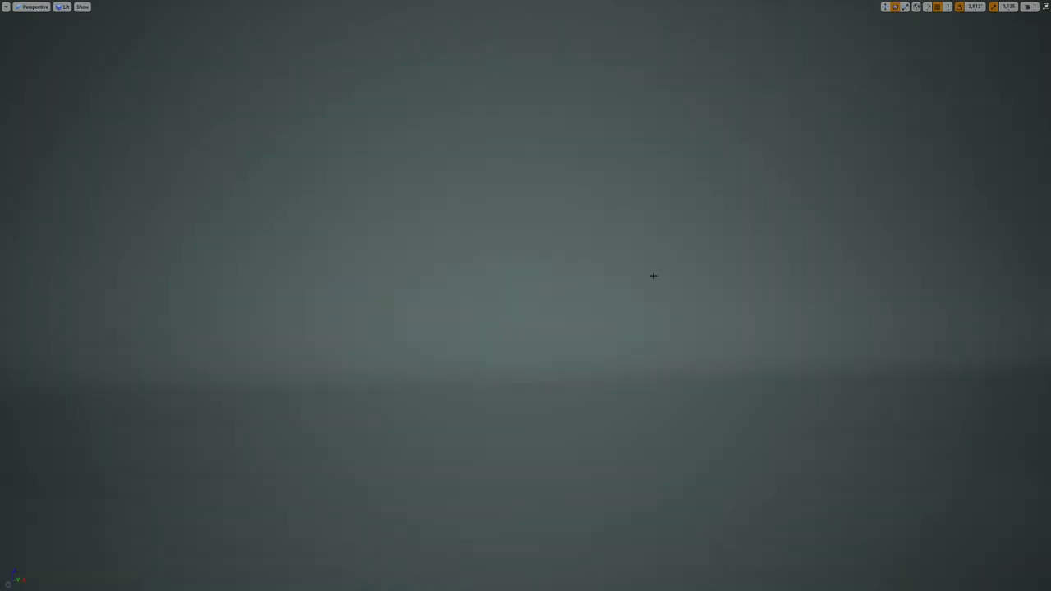
{"action": "right_click_drag", "start_coordinate": [526, 296], "coordinate": [628, 338]}
{"action": "key", "text": "d"}
{"action": "key", "text": "w"}
{"action": "key", "text": "d"}
{"action": "key", "text": "s"}
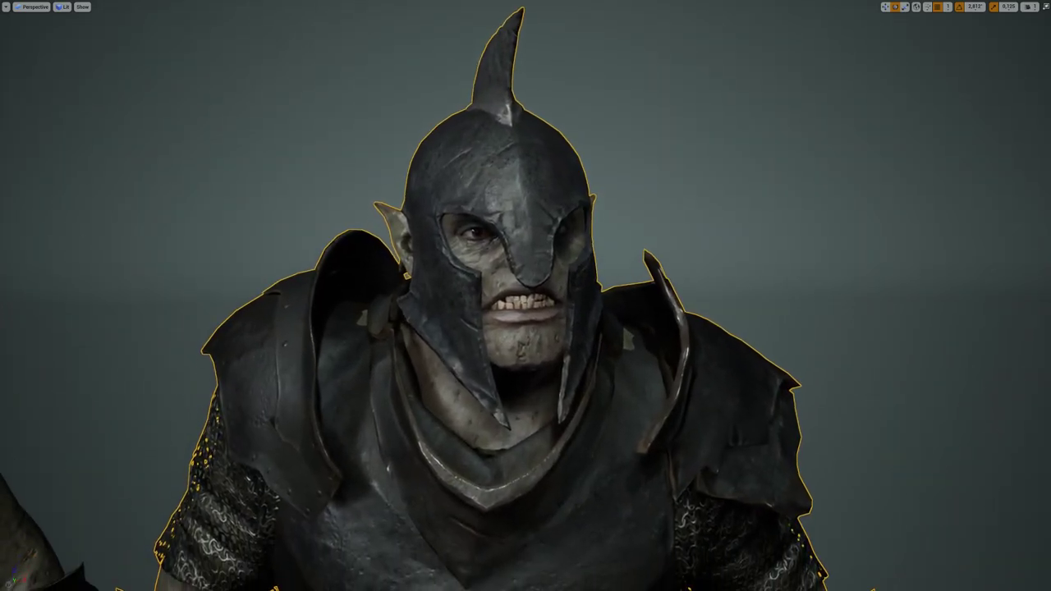
Assign the MI_eye_undead material to Element 3 of the helmeted orc's SK_Skin_Extra component and deselect the orc.
{"action": "key", "text": "F11"}
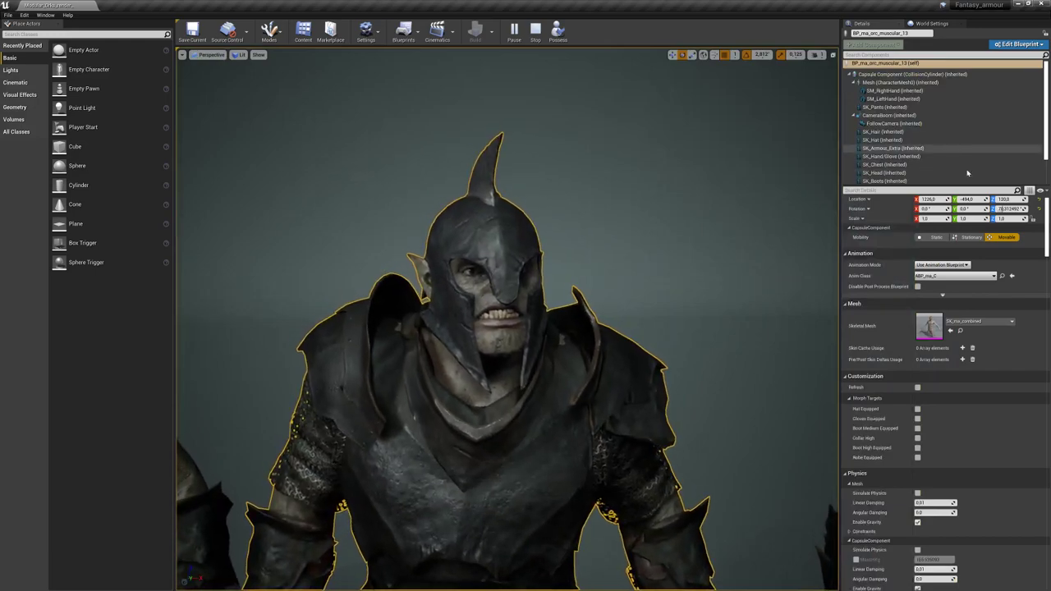
{"action": "scroll", "coordinate": [953, 174], "scroll_direction": "down", "scroll_amount": 1}
{"action": "left_click", "coordinate": [934, 167]}
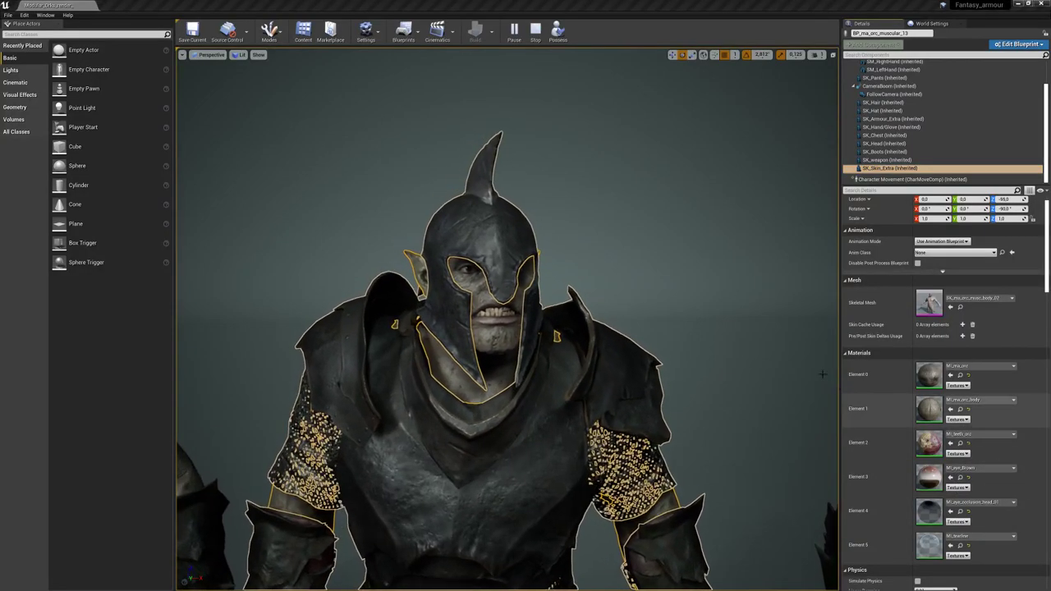
{"action": "left_click", "coordinate": [951, 477]}
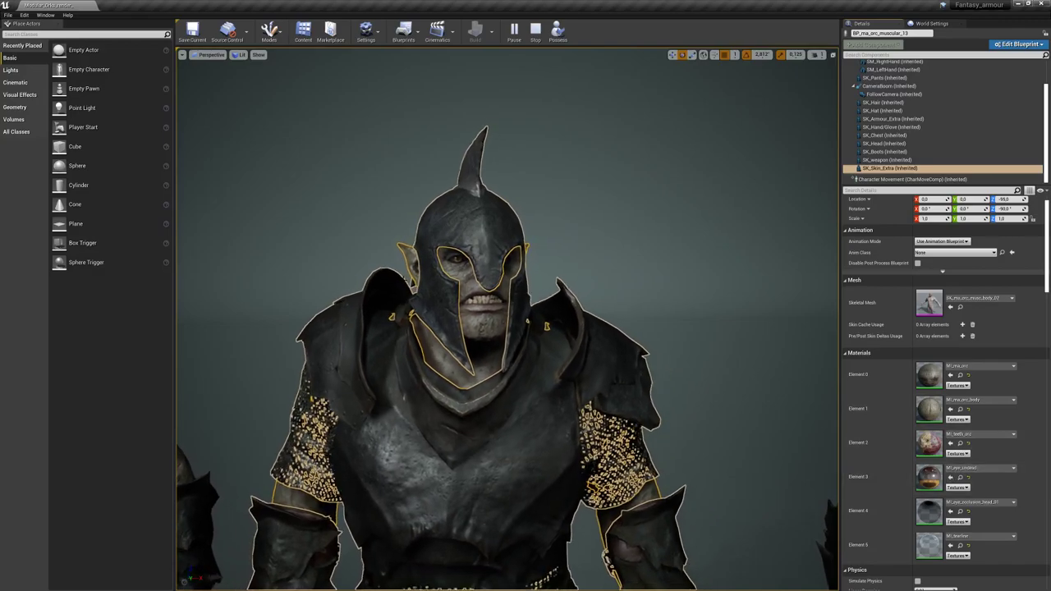
{"action": "left_click", "coordinate": [603, 228]}
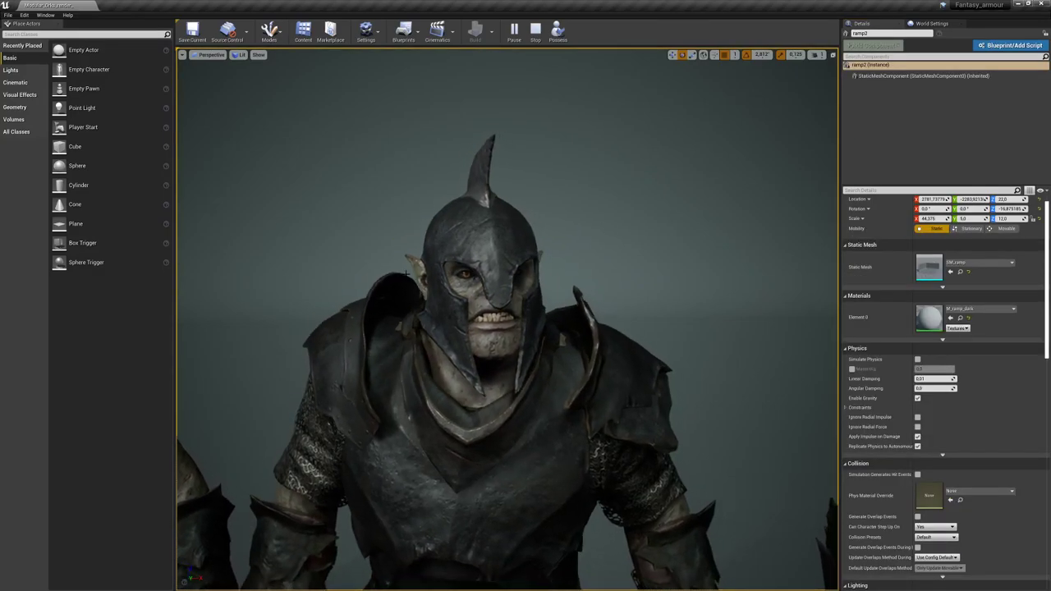
Select the helmeted orc's SK_Skin_Extra component again and open its MI_eye_undead material for editing.
{"action": "left_click", "coordinate": [538, 361]}
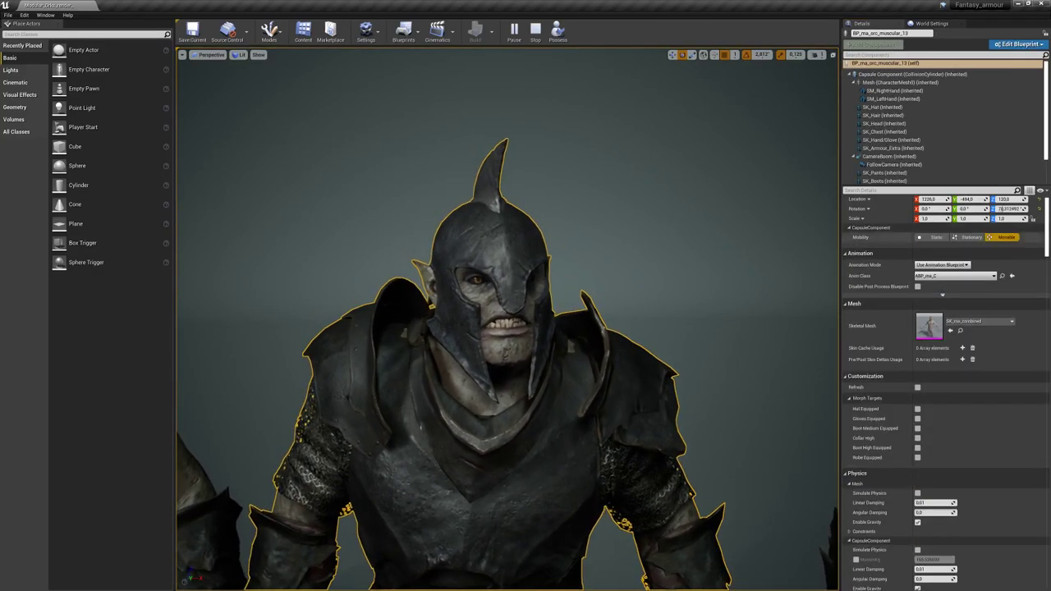
{"action": "scroll", "coordinate": [912, 148], "scroll_direction": "down", "scroll_amount": 1}
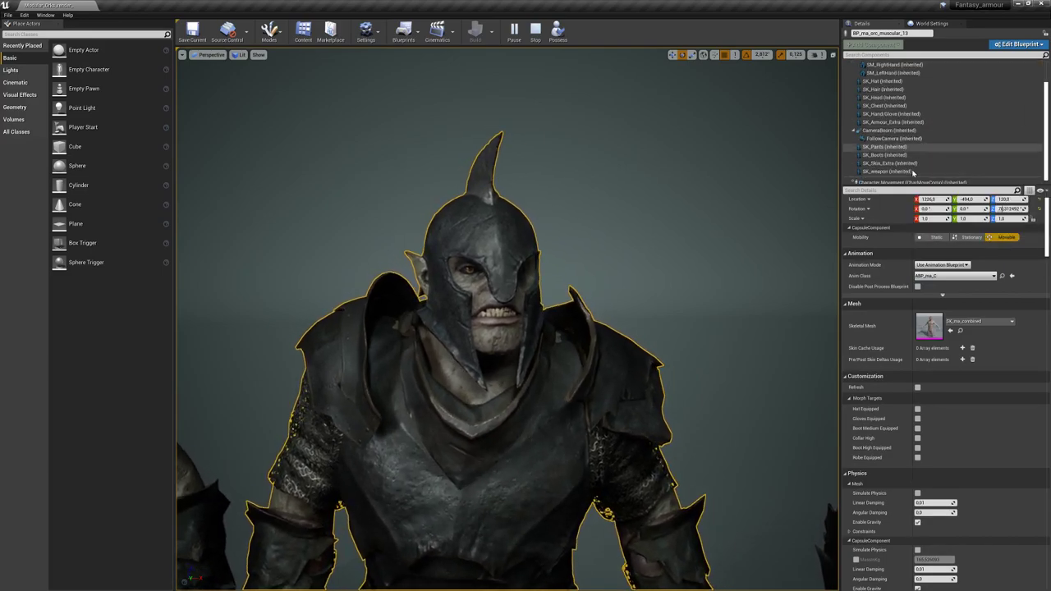
{"action": "left_click", "coordinate": [890, 163]}
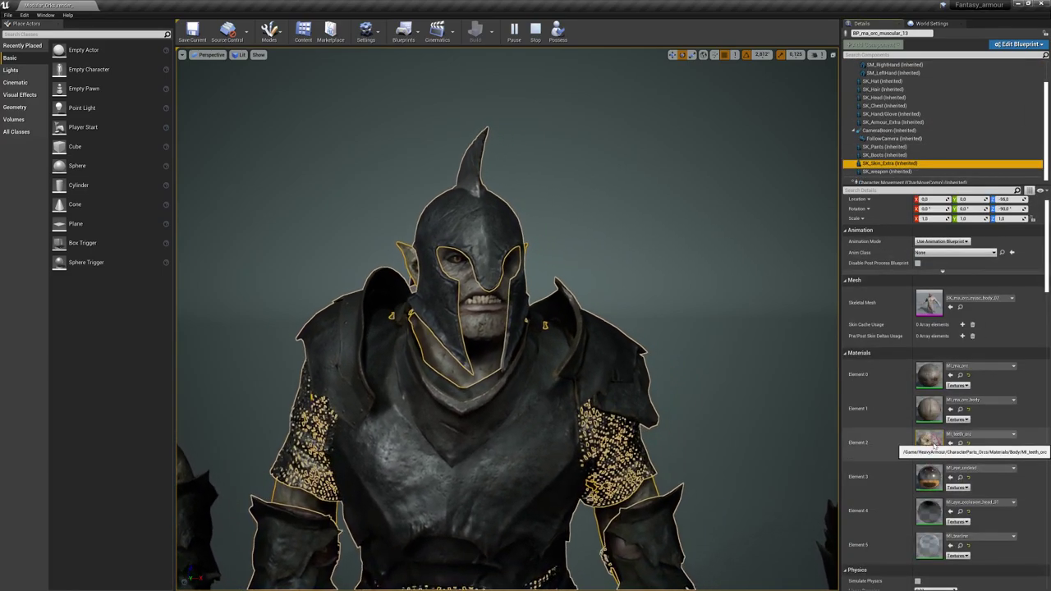
{"action": "double_click", "coordinate": [929, 476]}
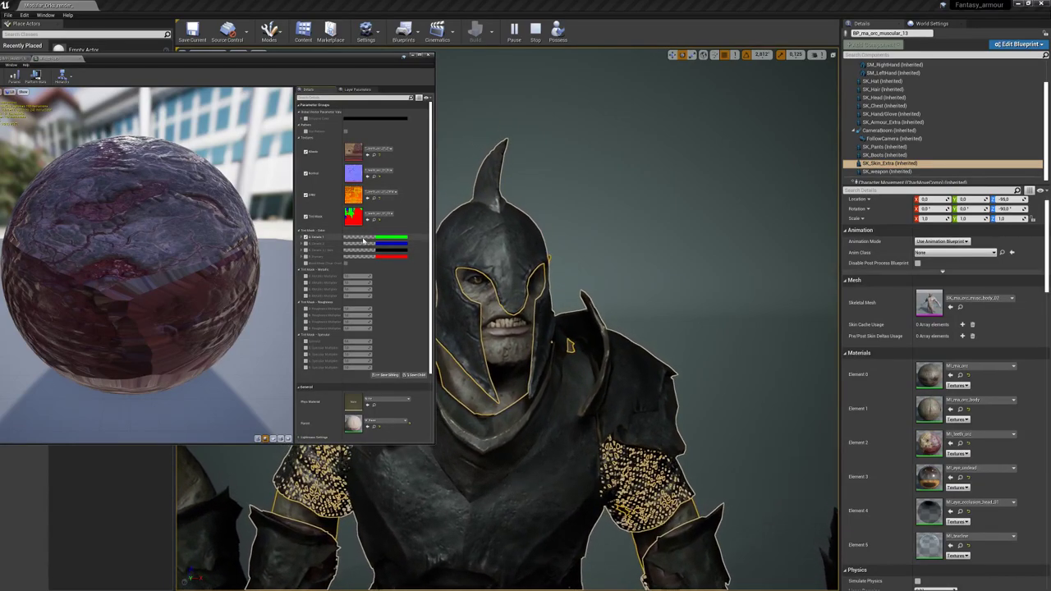
Try a pale beige for the green tint mask colour of the undead eye material, and close the material editor.
{"action": "left_click", "coordinate": [365, 239]}
{"action": "left_click_drag", "start_coordinate": [416, 243], "coordinate": [665, 187]}
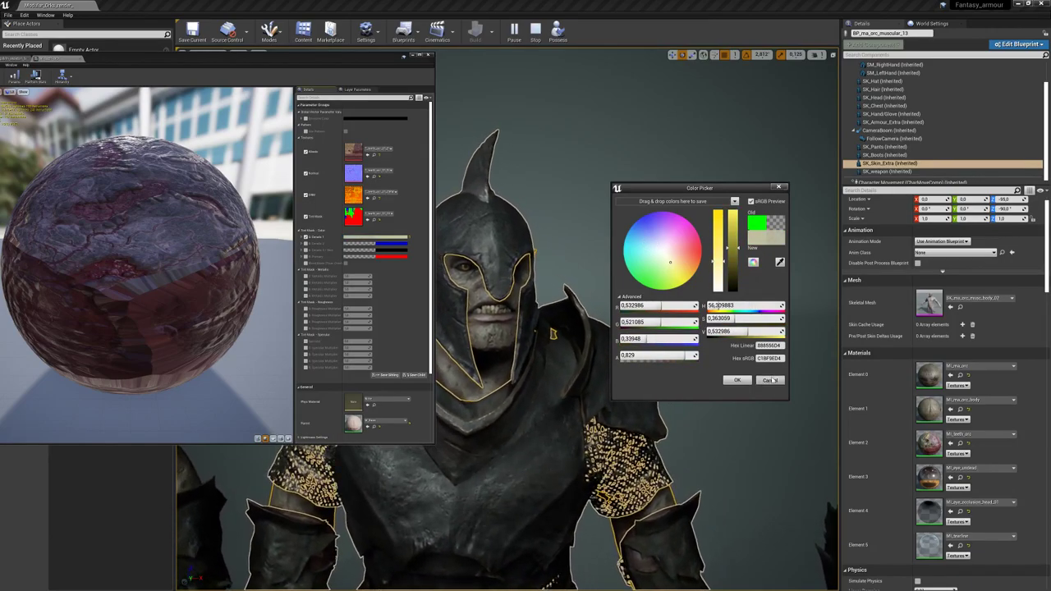
{"action": "left_click", "coordinate": [770, 380]}
{"action": "left_click", "coordinate": [711, 288]}
{"action": "left_click", "coordinate": [427, 57]}
Move to the four plain white characters wearing only helmets, gloves and boots, and view them in full screen.
{"action": "right_click_drag", "start_coordinate": [509, 280], "coordinate": [644, 292]}
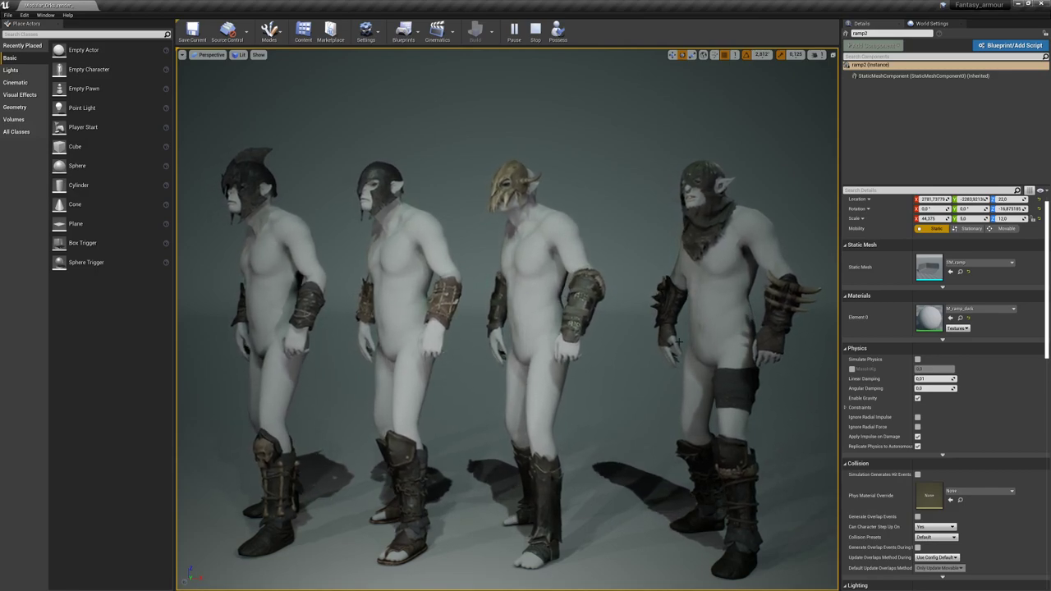
{"action": "key", "text": "F11"}
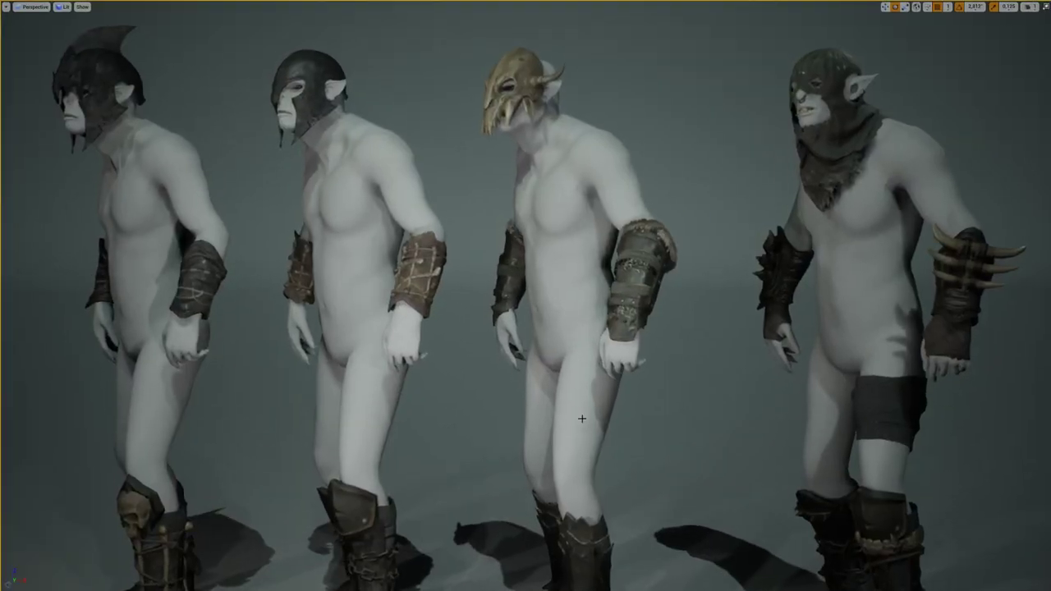
{"action": "key", "text": "F11"}
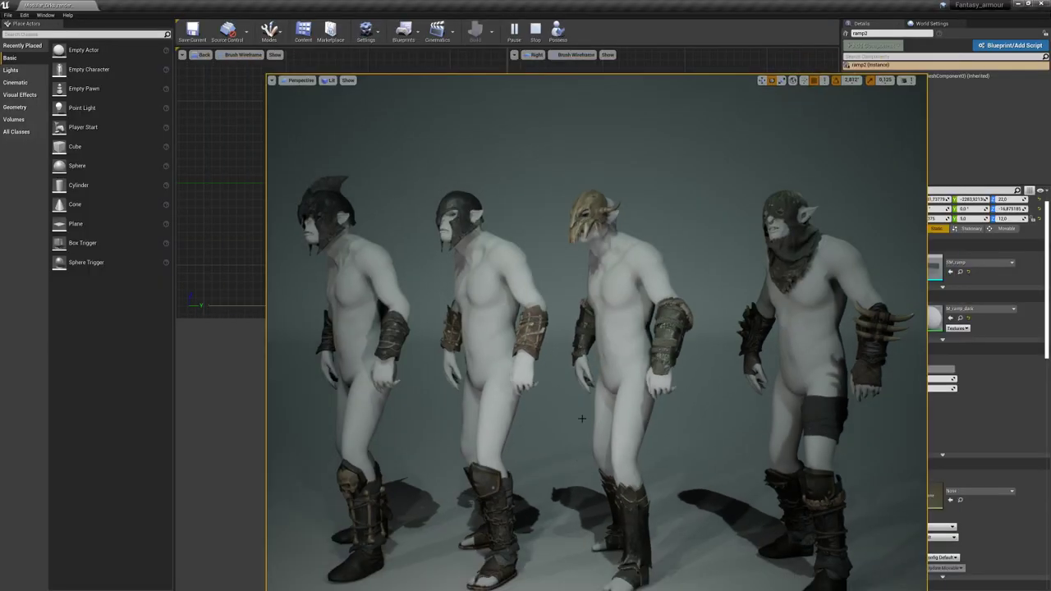
Open the recently used sample level with the row of orcs on the checkered floor and simulate it.
{"action": "left_click", "coordinate": [8, 14]}
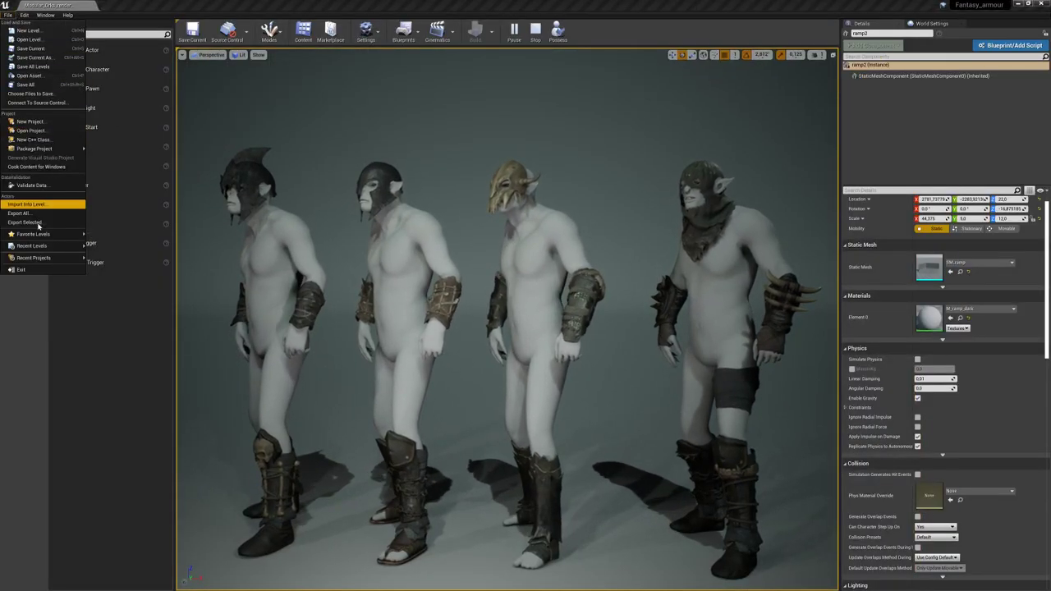
{"action": "left_click", "coordinate": [132, 264]}
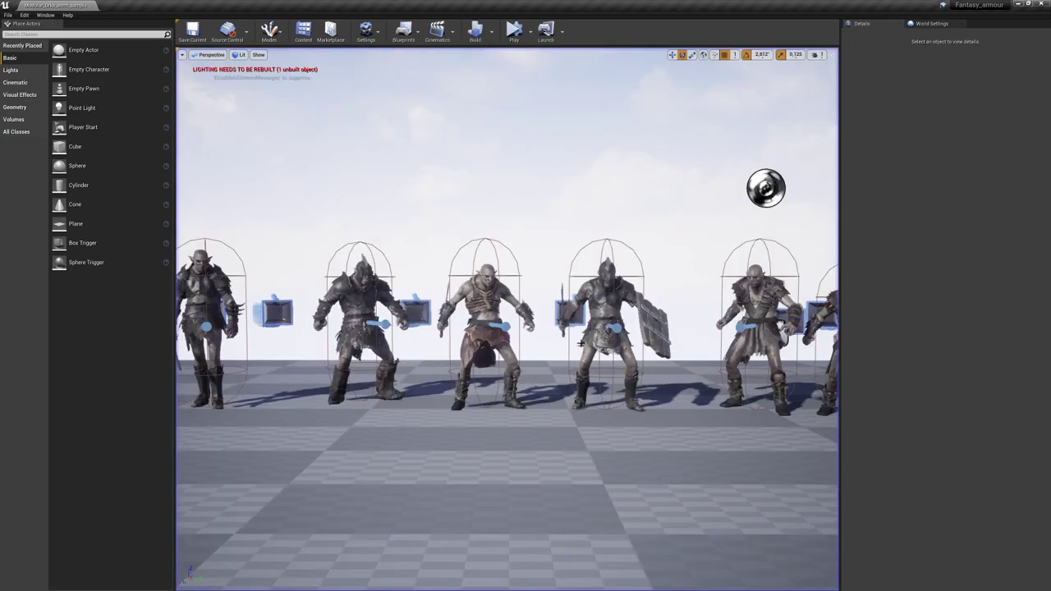
{"action": "left_click", "coordinate": [537, 253]}
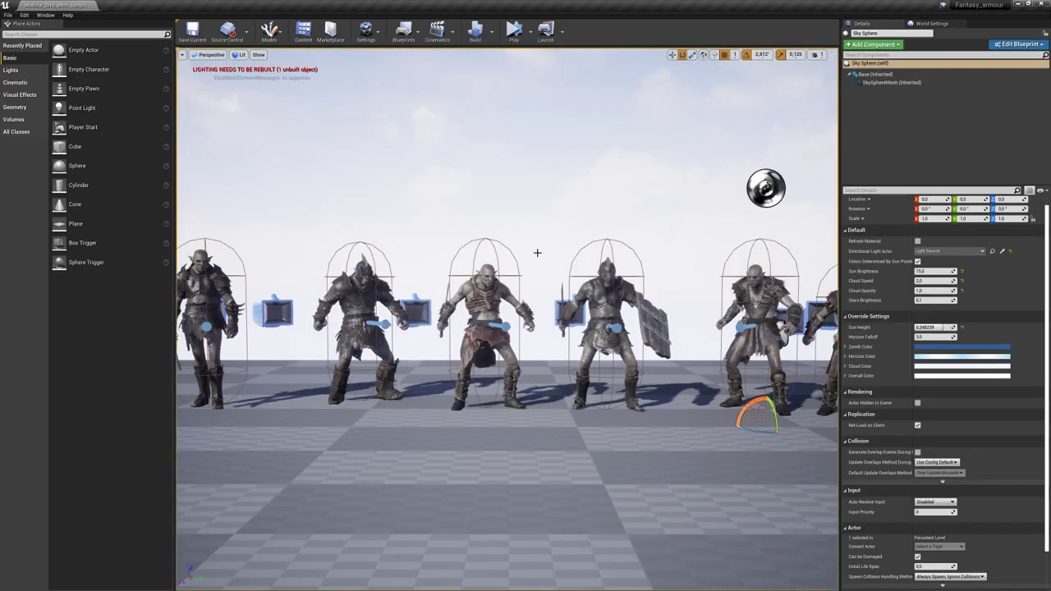
{"action": "key", "text": "alt+p"}
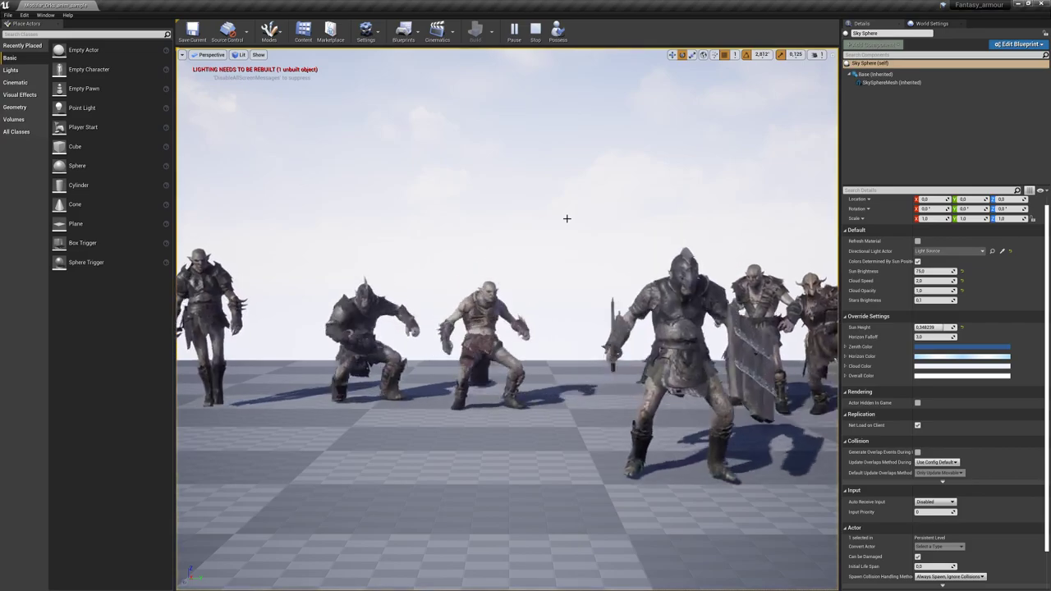
Examine the animated orcs on the checkered floor up close with the viewport in full screen.
{"action": "key", "text": "Escape"}
{"action": "key", "text": "F11"}
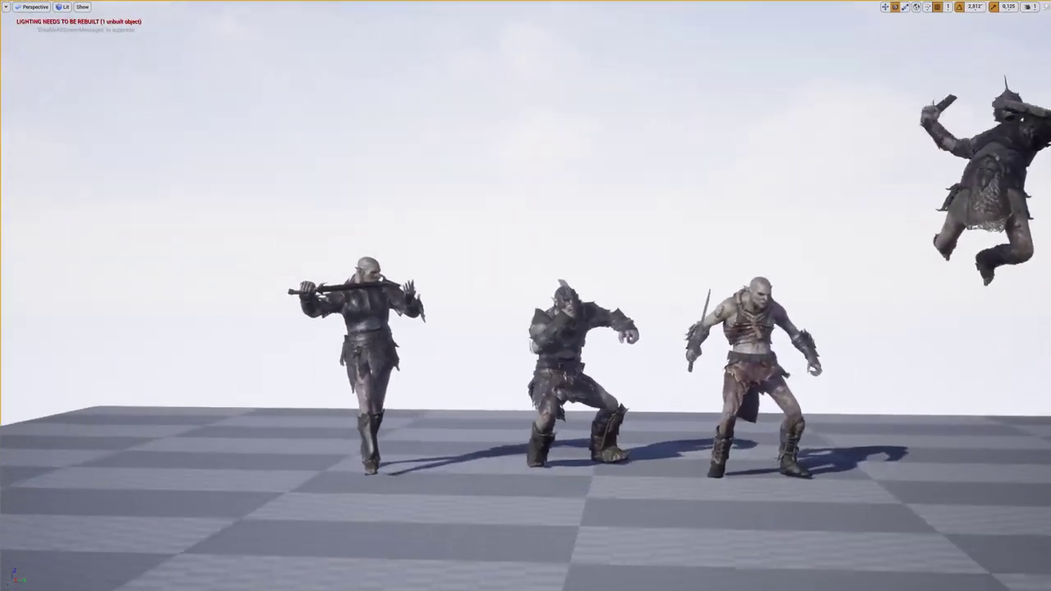
{"action": "right_click_drag", "start_coordinate": [575, 249], "coordinate": [476, 220]}
{"action": "key", "text": "w"}
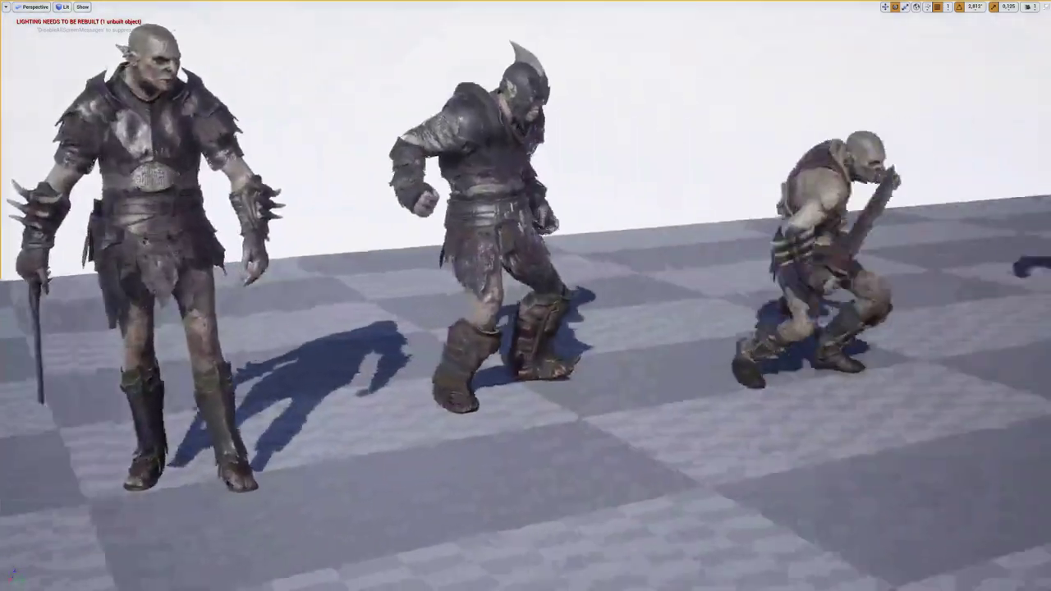
{"action": "key", "text": "w"}
{"action": "key", "text": "a"}
{"action": "key", "text": "w"}
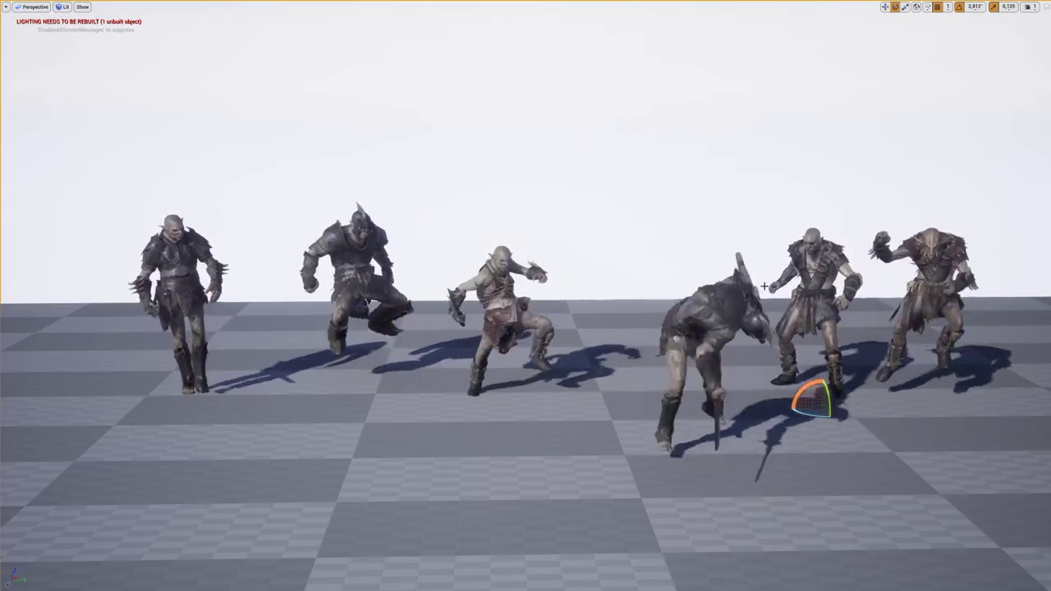
Move along the row to view the two hooded goblins beside the armoured knight with the winged helmet.
{"action": "key", "text": "d"}
{"action": "mouse_move", "coordinate": [526, 295]}
{"action": "right_mouse_down"}
{"action": "mouse_move", "coordinate": [521, 353]}
{"action": "mouse_move", "coordinate": [504, 340]}
{"action": "mouse_move", "coordinate": [526, 316]}
{"action": "right_mouse_up"}
{"action": "key", "text": "w"}
{"action": "key", "text": "d"}
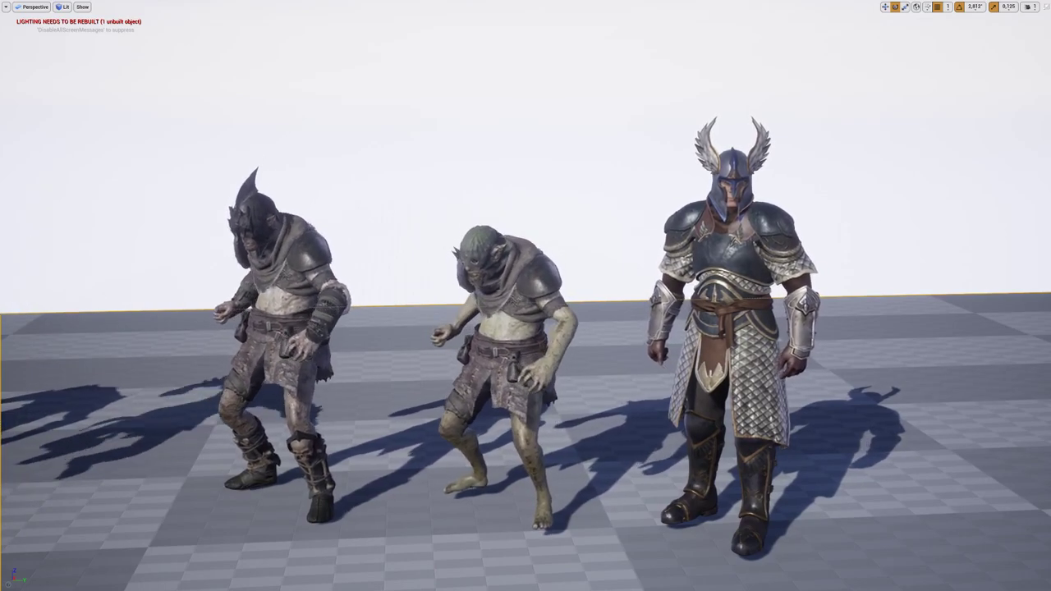
{"action": "right_click_drag", "start_coordinate": [591, 317], "coordinate": [567, 310]}
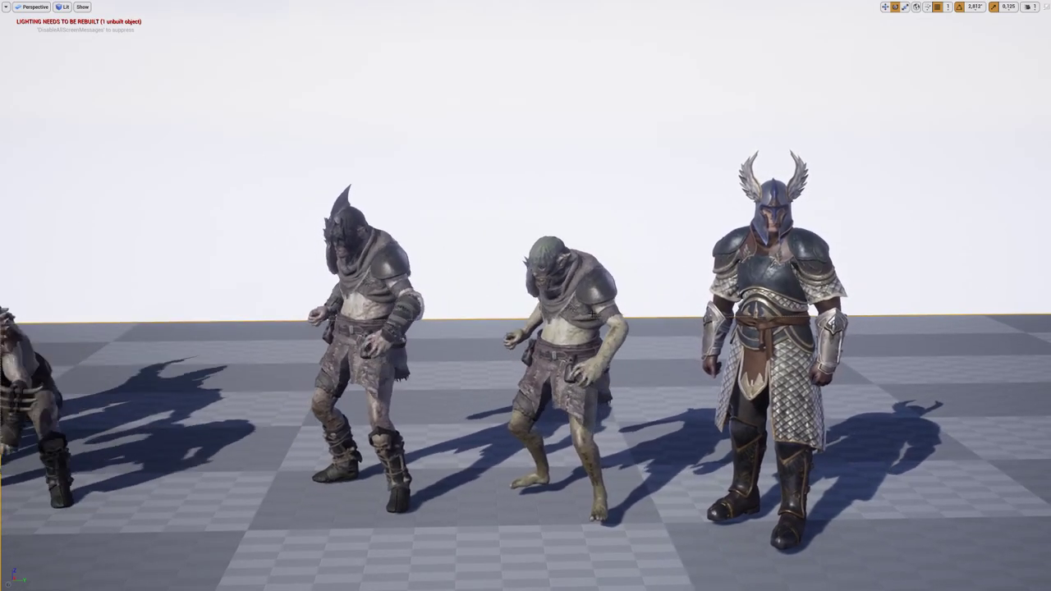
Stop the simulation, frame the whole row of characters and simulate the level again.
{"action": "right_click_drag", "start_coordinate": [614, 327], "coordinate": [627, 310]}
{"action": "key", "text": "g"}
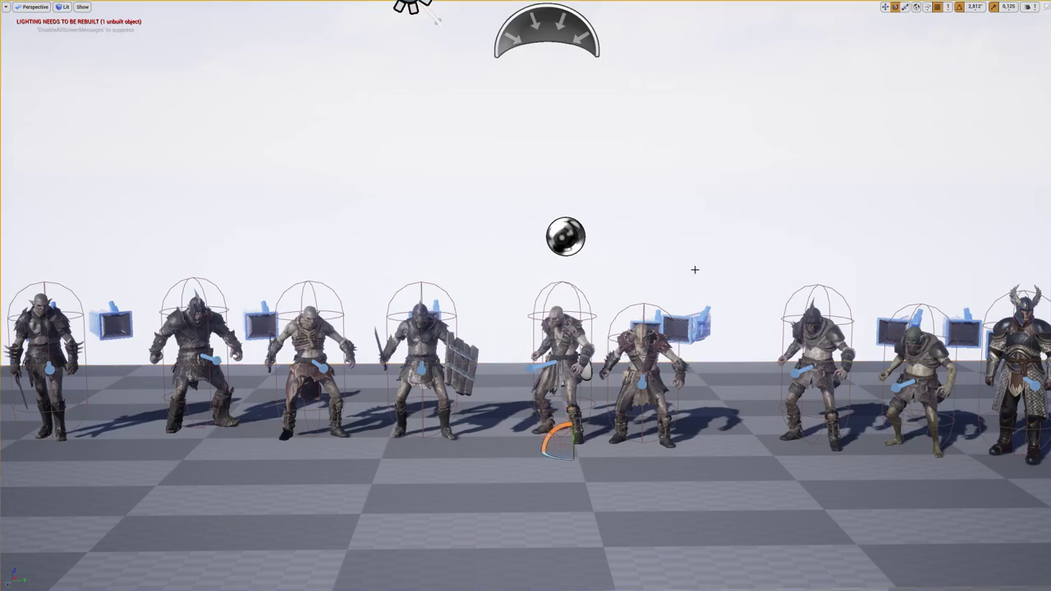
{"action": "key", "text": "alt+p"}
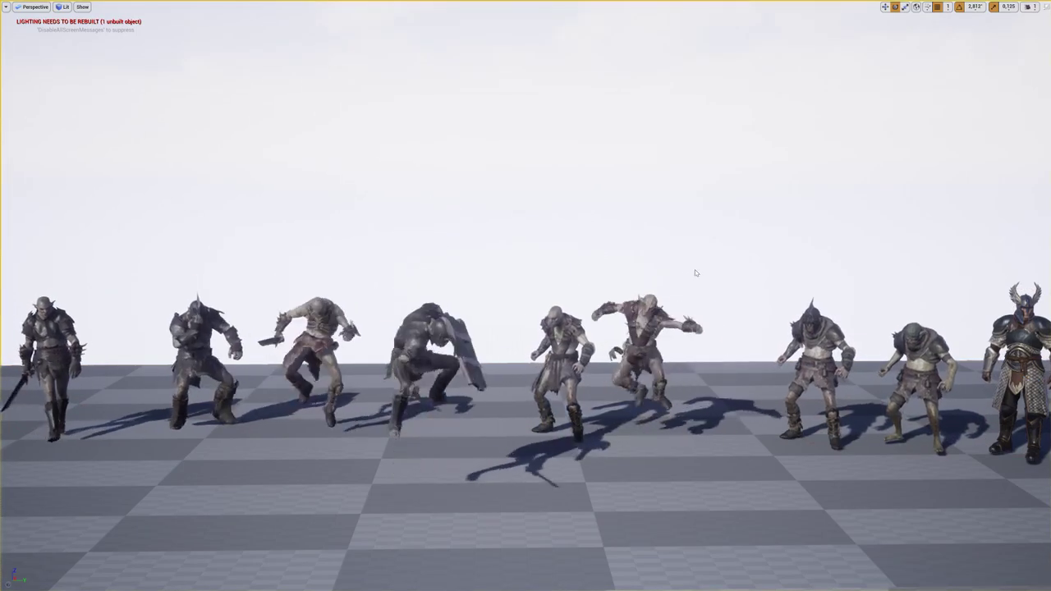